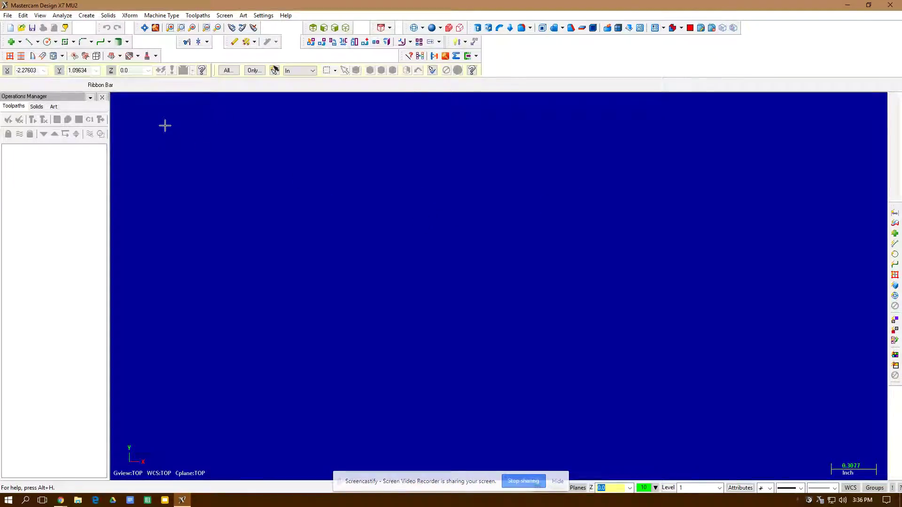
Step: Review the router machine definition list under Machine Type, then close it
click(162, 15)
mouse_move(164, 59)
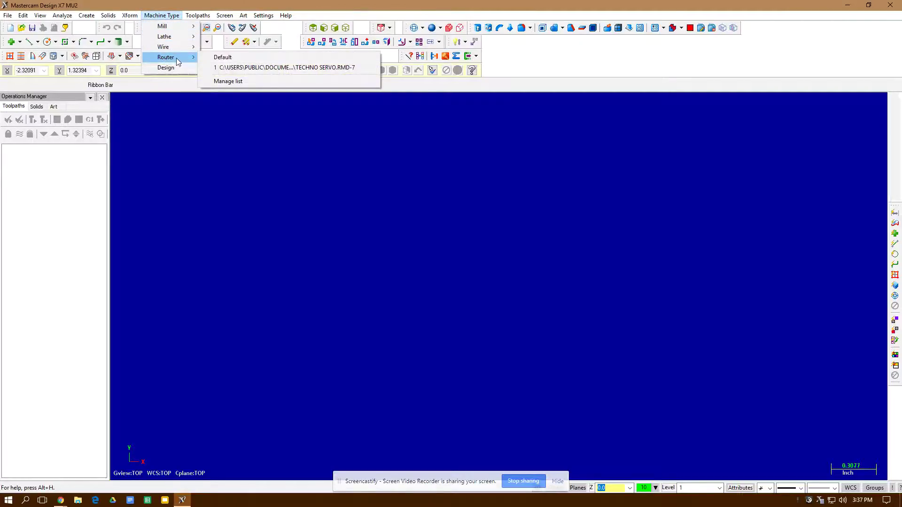
click(232, 80)
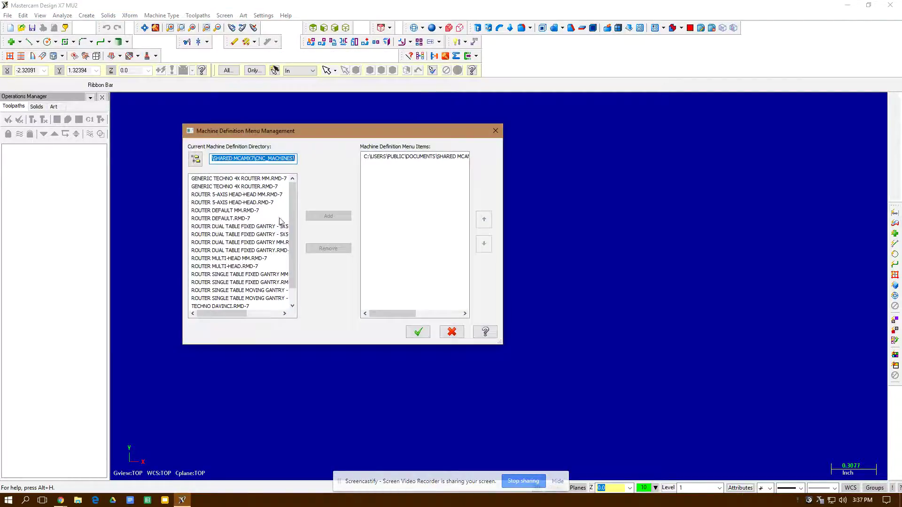
drag(293, 204, 294, 235)
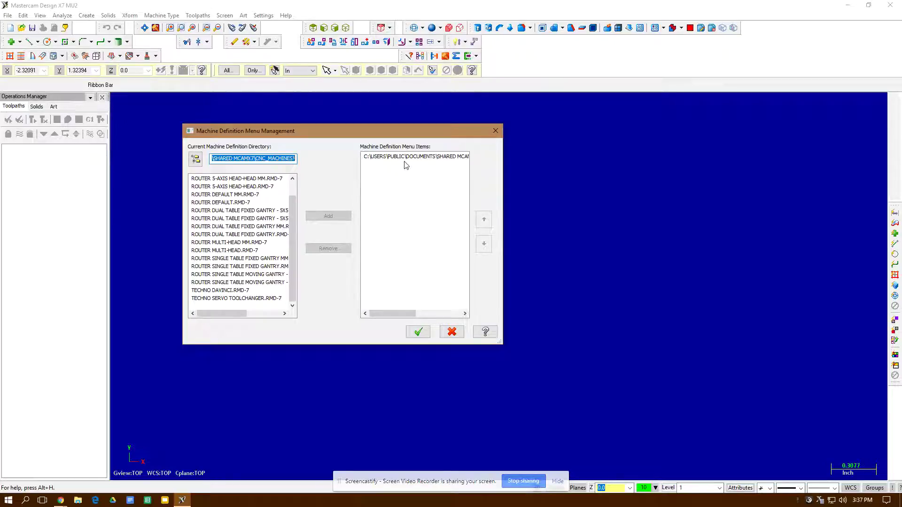
click(417, 332)
Step: Load the TECHNO SERVO router as the machine and expand its group properties
click(161, 16)
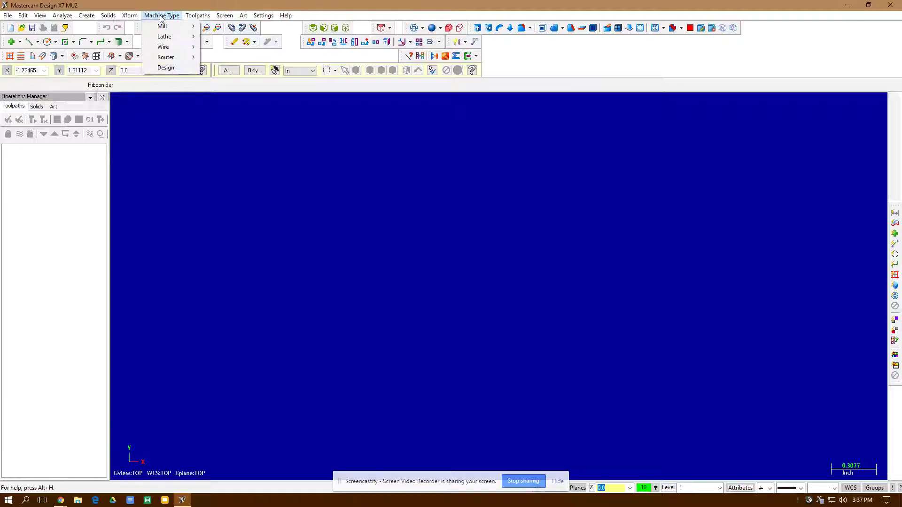
mouse_move(160, 56)
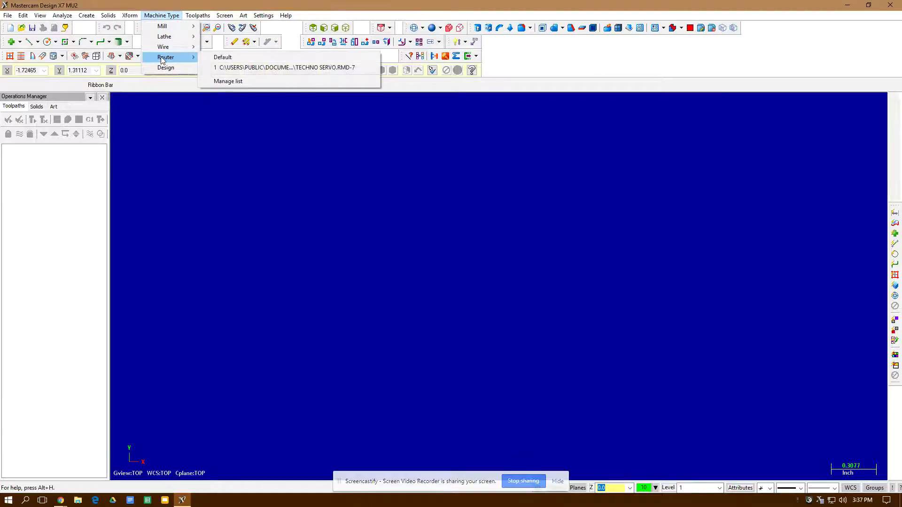
click(237, 69)
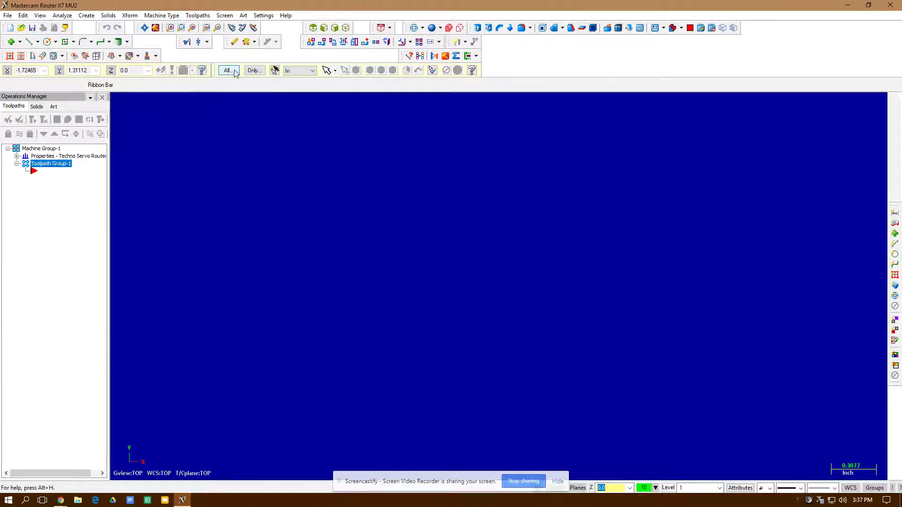
click(17, 156)
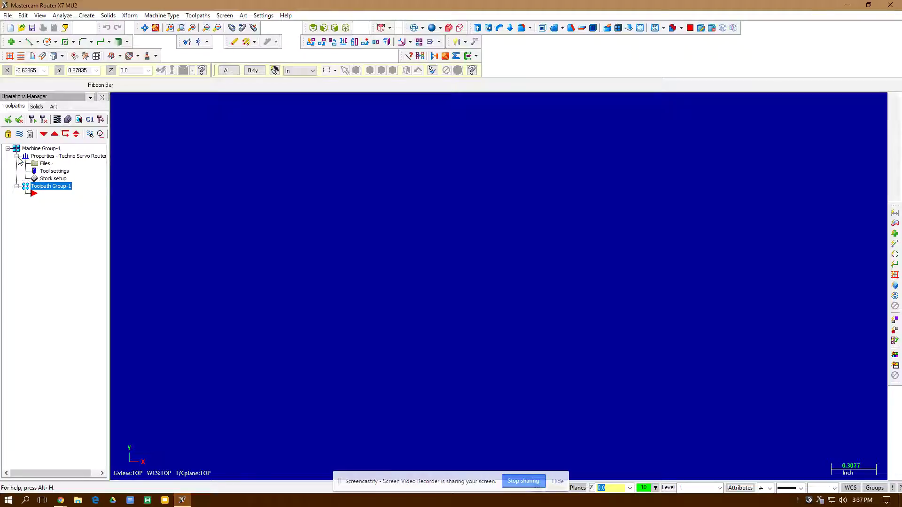
Step: Define a 13 × 10 × 0.75 stock with its origin at the left corner, displayed as wireframe
click(42, 181)
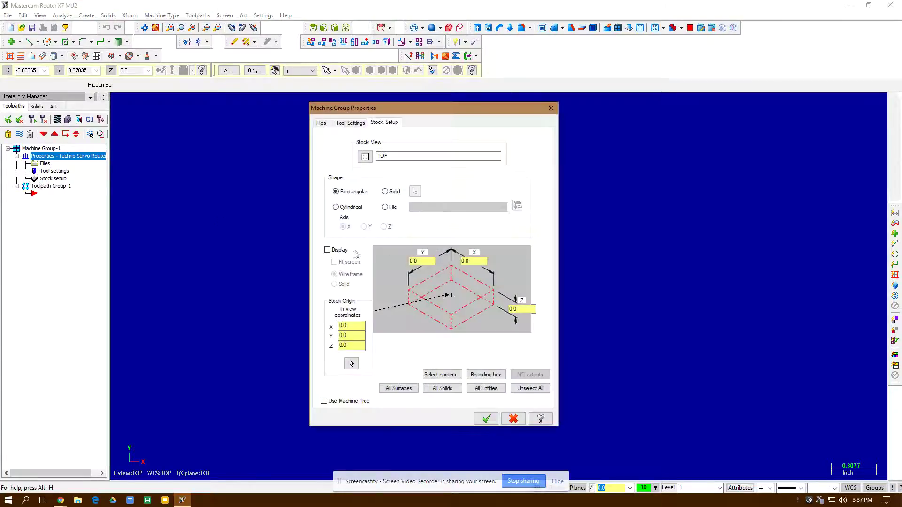
click(410, 293)
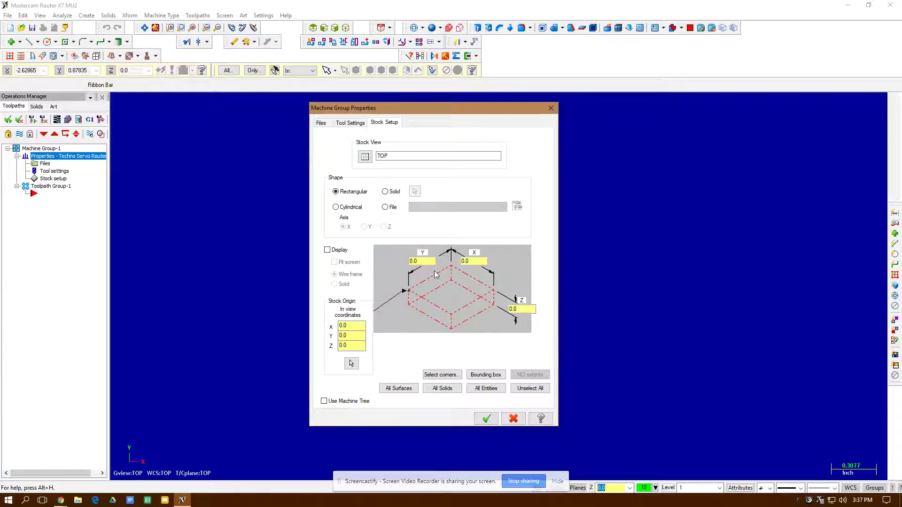
click(473, 261)
click(420, 261)
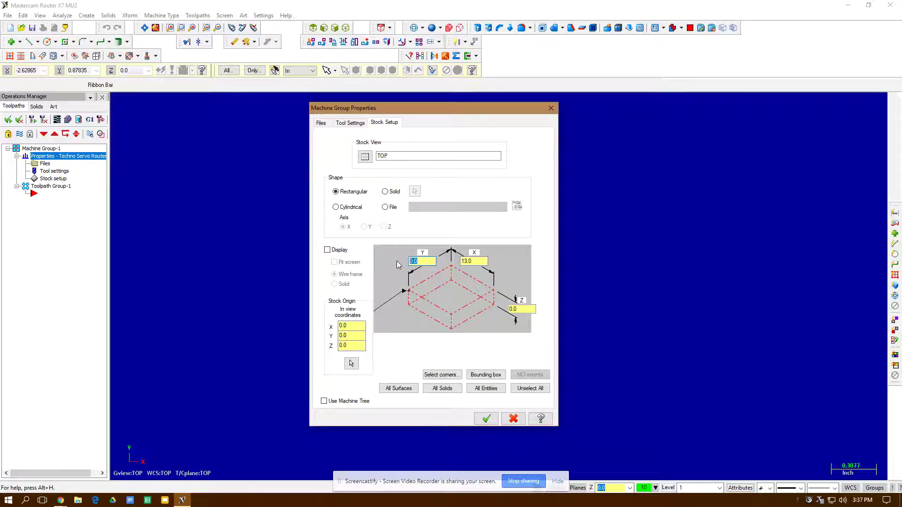
text(10)
key(BackSpace)
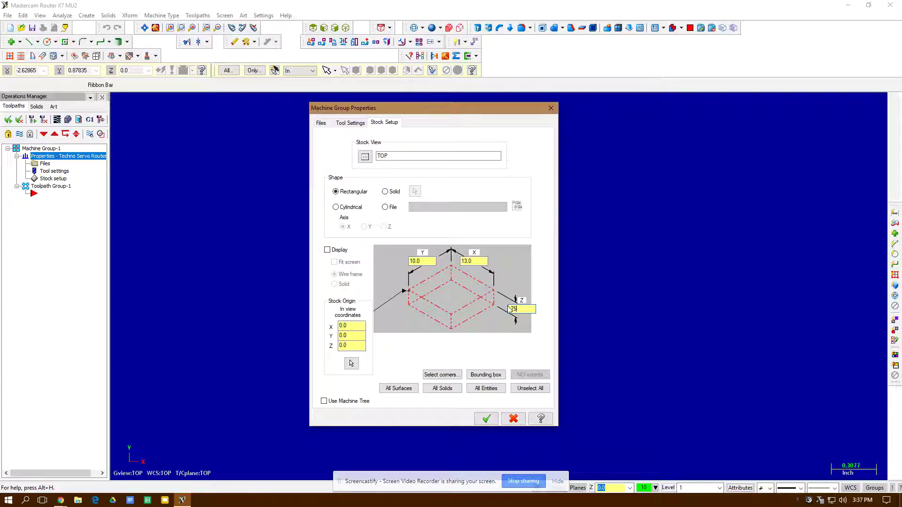
click(327, 251)
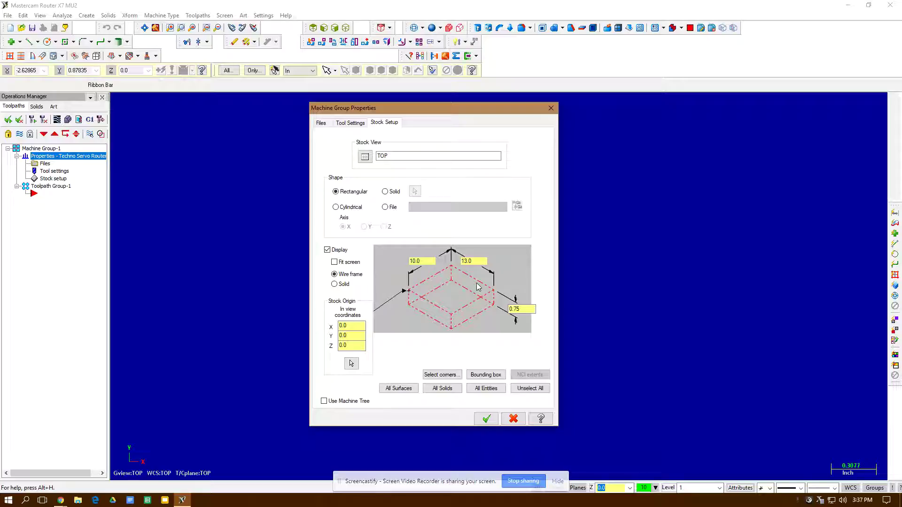
click(487, 419)
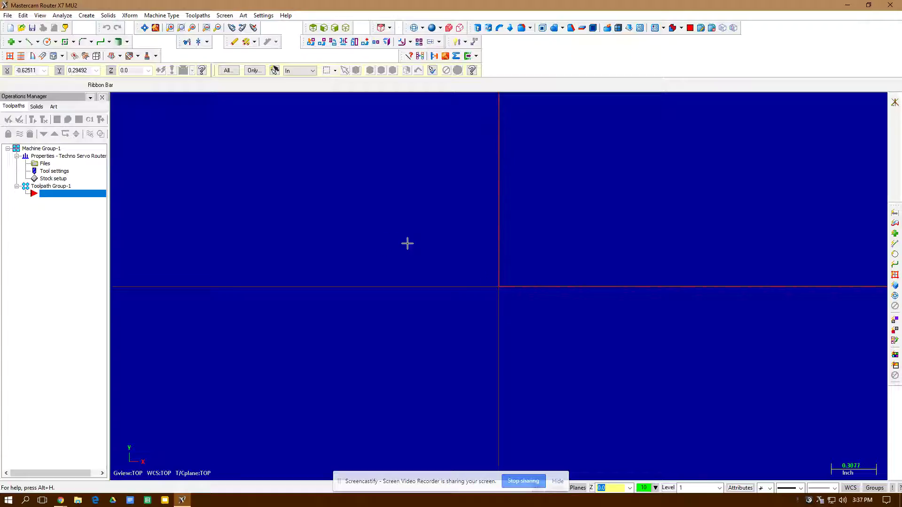
Step: Draw a 13 × 10 rectangle with its first corner at the origin and fit it to the view
click(86, 16)
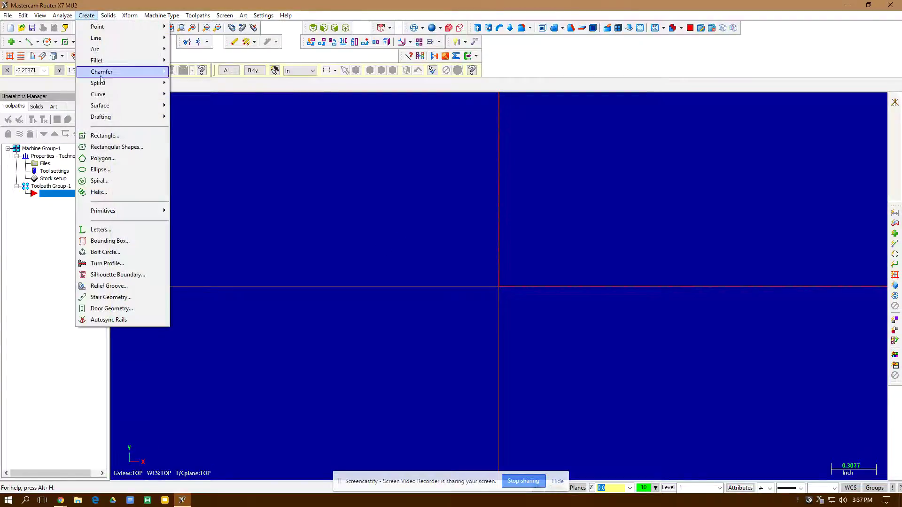
click(110, 136)
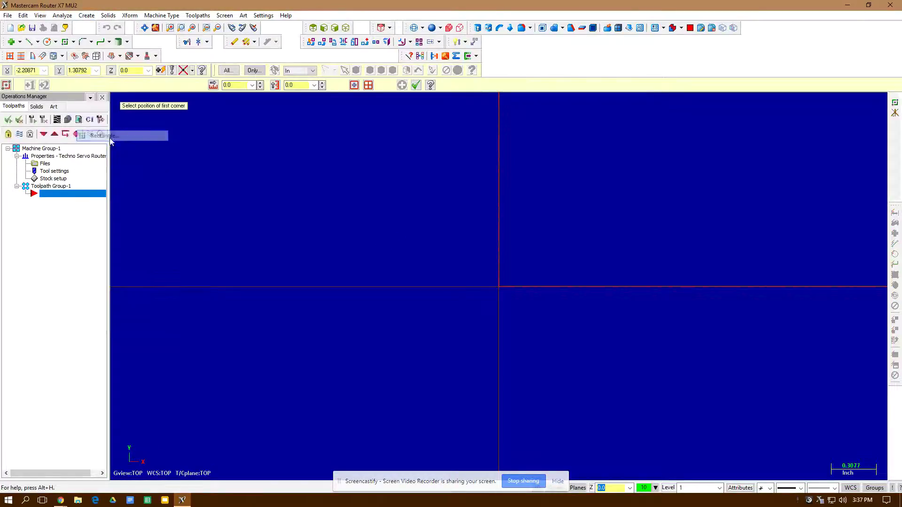
click(500, 287)
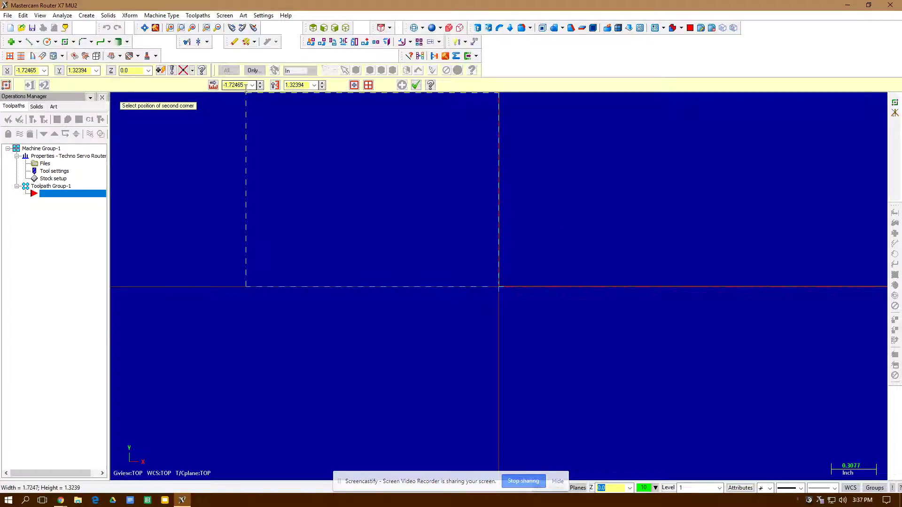
click(246, 87)
text(13)
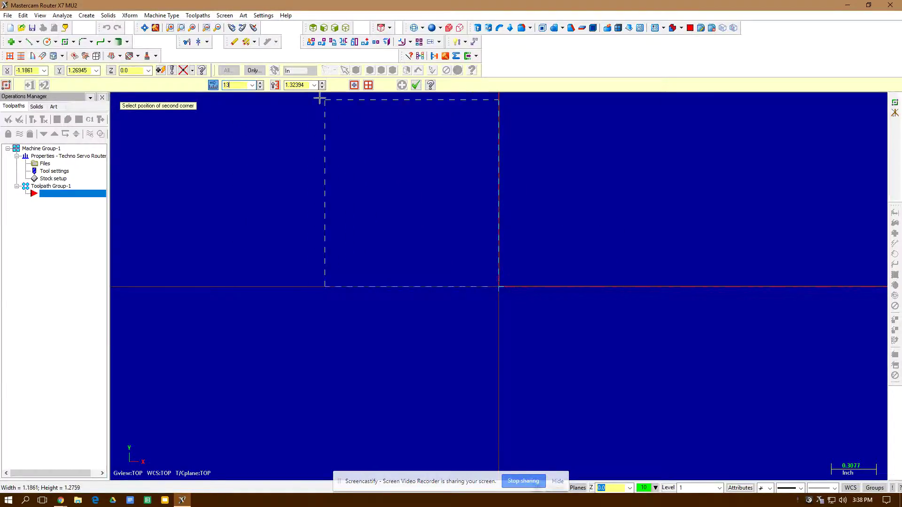
click(303, 85)
text(10)
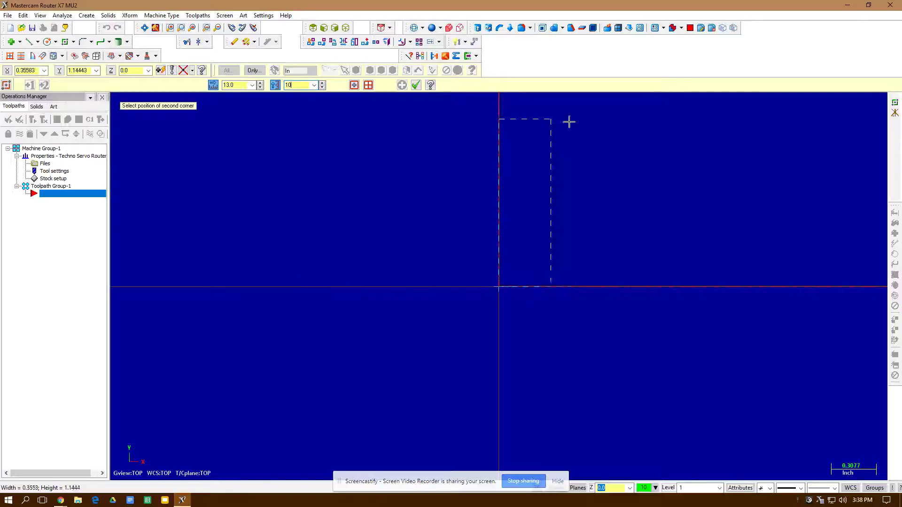
key(Return)
click(608, 123)
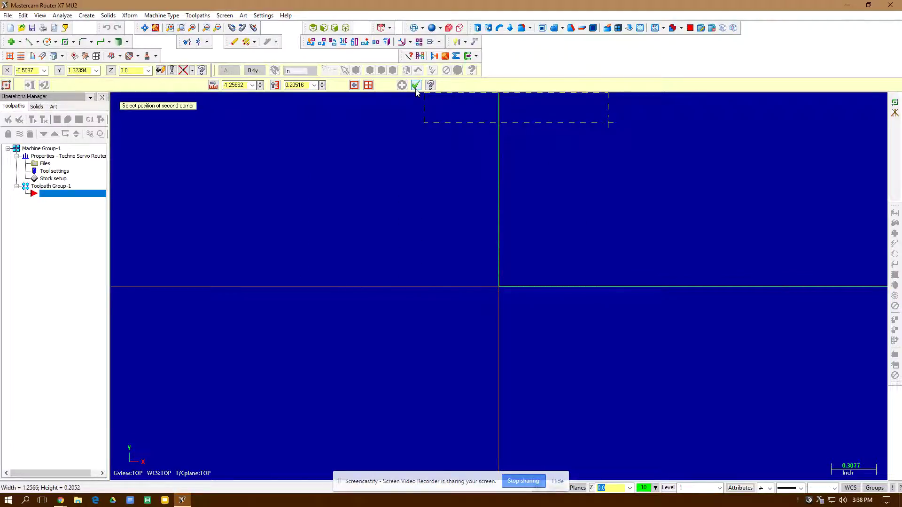
click(416, 85)
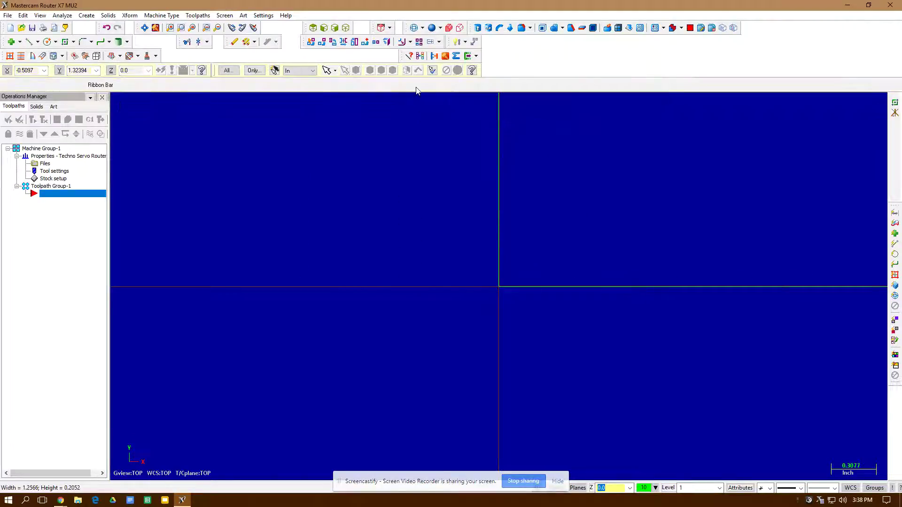
click(145, 28)
scroll(421, 206, down, 3)
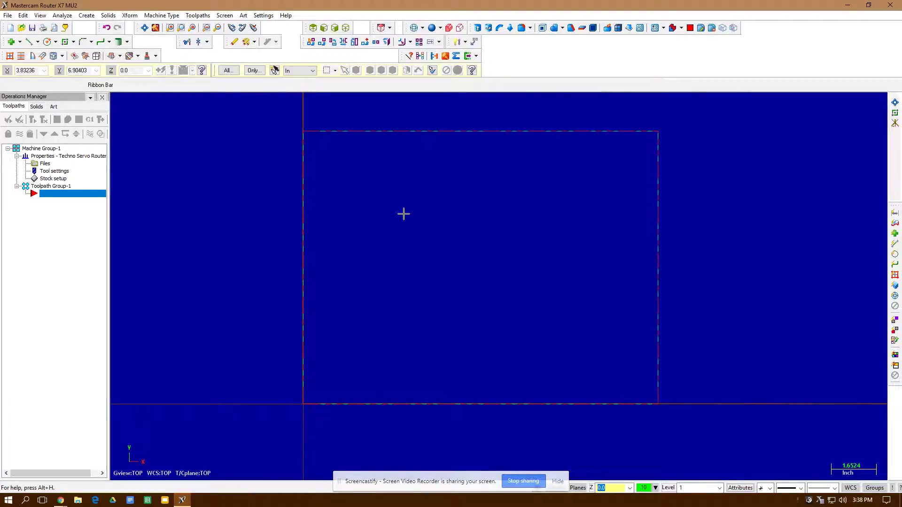
Step: Fillet the rectangle's top-left and bottom-right corners
click(80, 42)
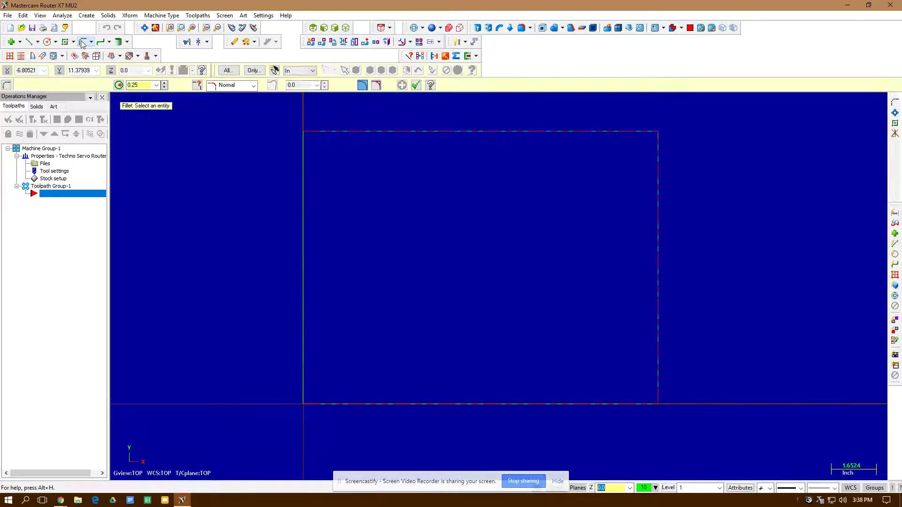
click(156, 85)
click(141, 100)
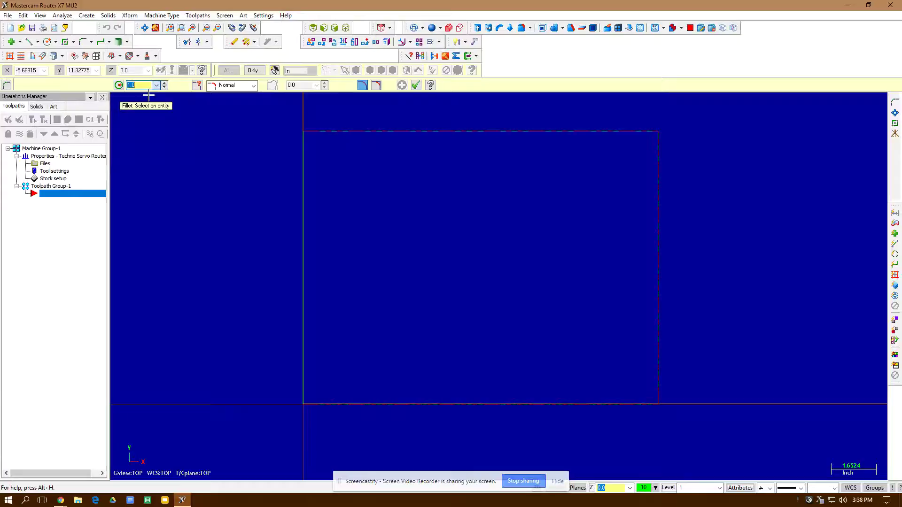
click(341, 134)
click(305, 170)
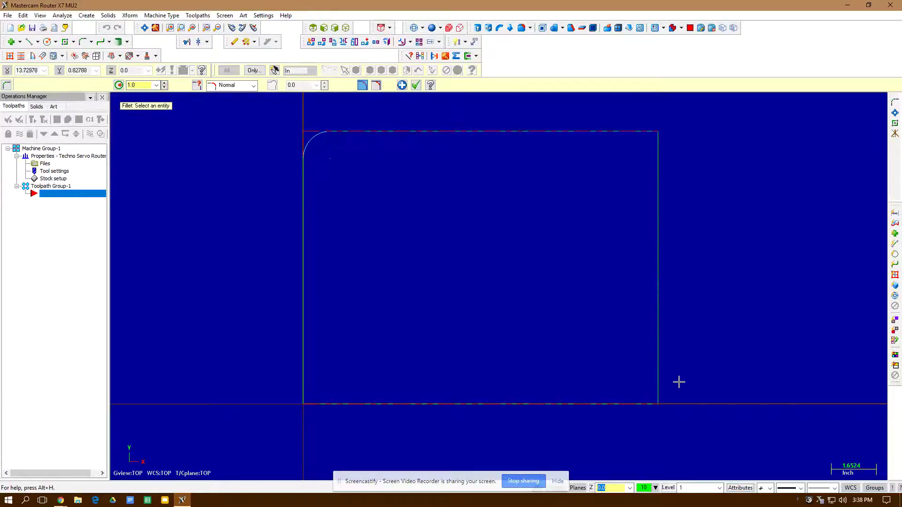
click(659, 365)
click(624, 402)
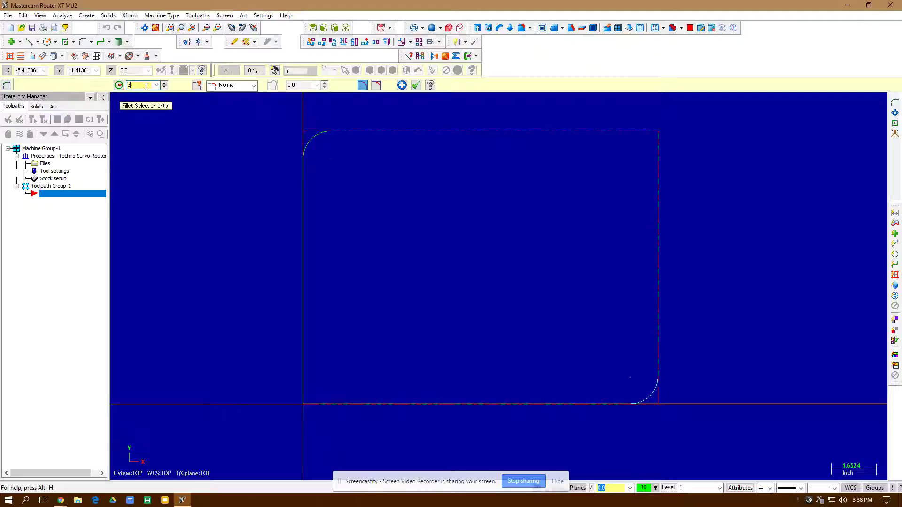
Step: Fillet the top-right and bottom-left corners with a 3.0 radius
click(561, 132)
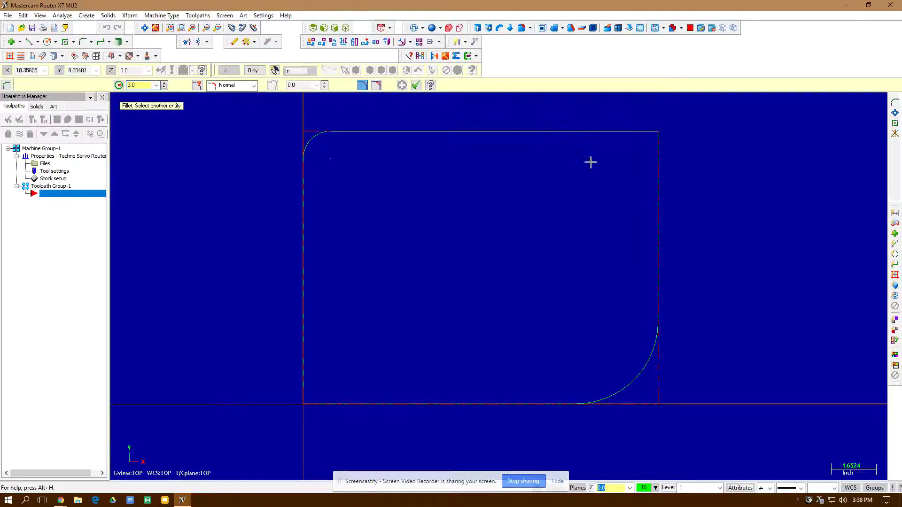
click(650, 202)
click(305, 286)
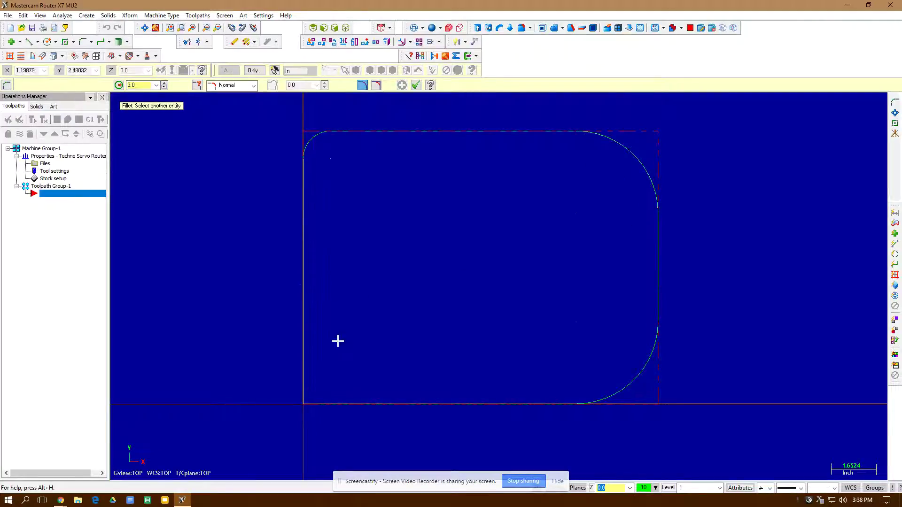
click(352, 402)
click(415, 85)
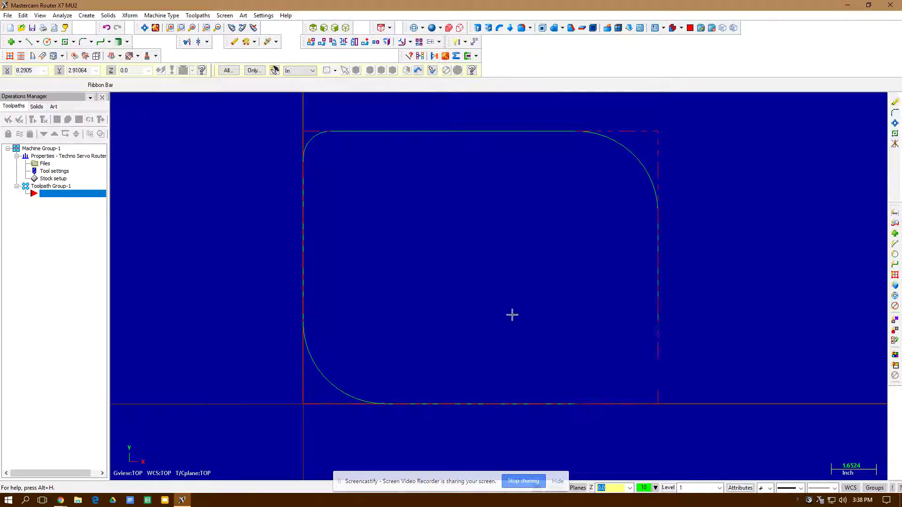
Step: Refillet the bottom-right corner with a 1.0 radius
click(82, 42)
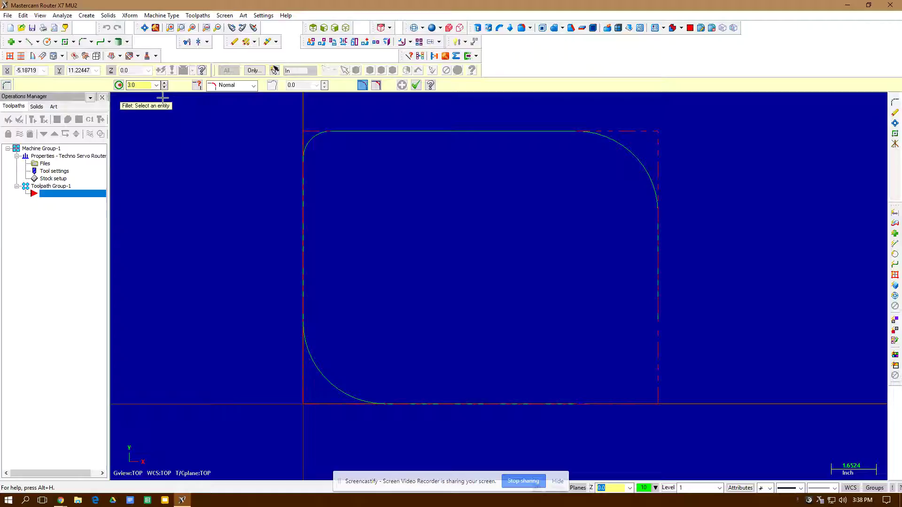
click(156, 85)
click(142, 105)
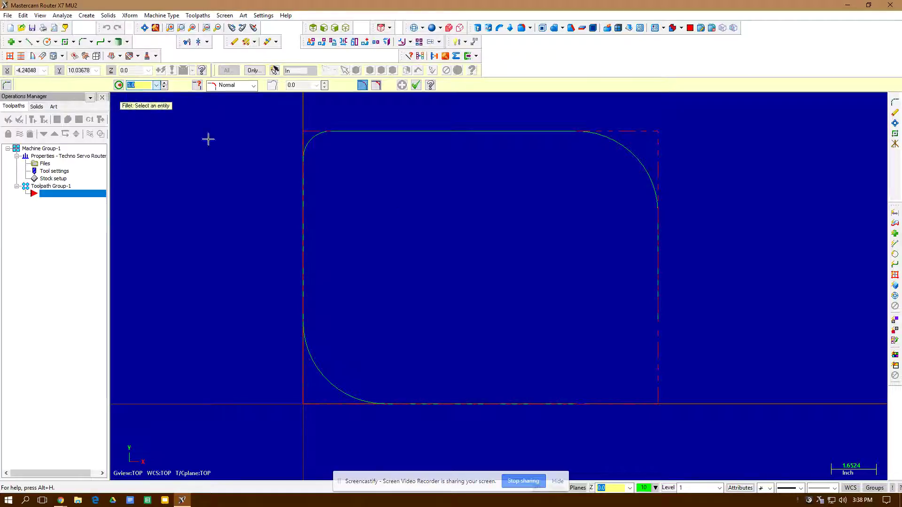
click(654, 275)
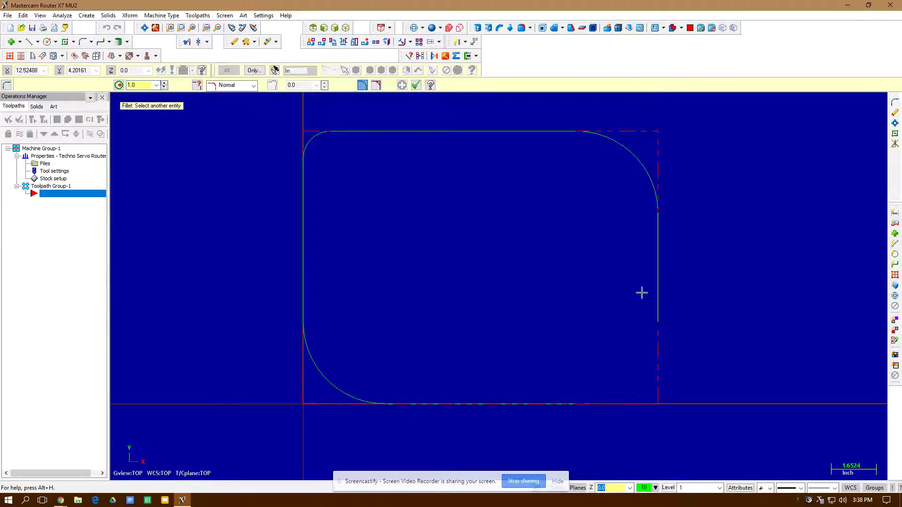
click(556, 398)
click(416, 85)
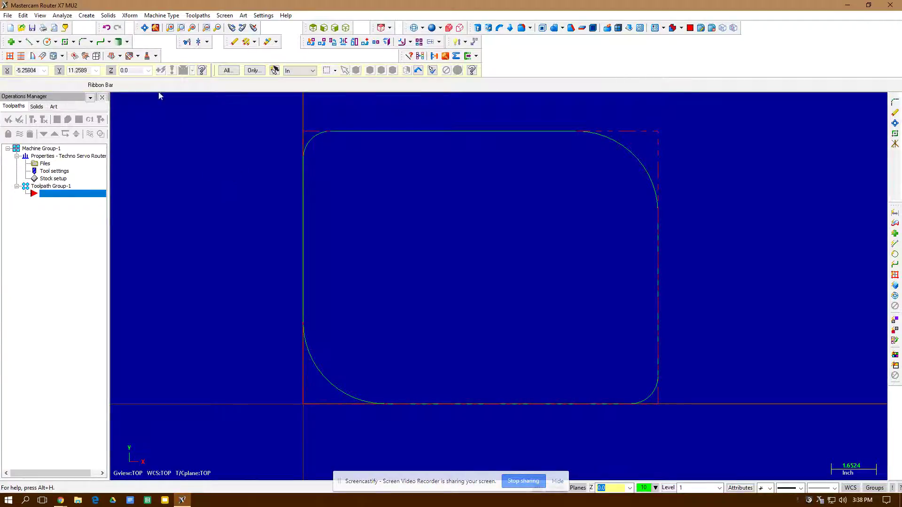
Step: Offset Contour the board outline as a copy, 1.0 inch toward the inside
click(130, 15)
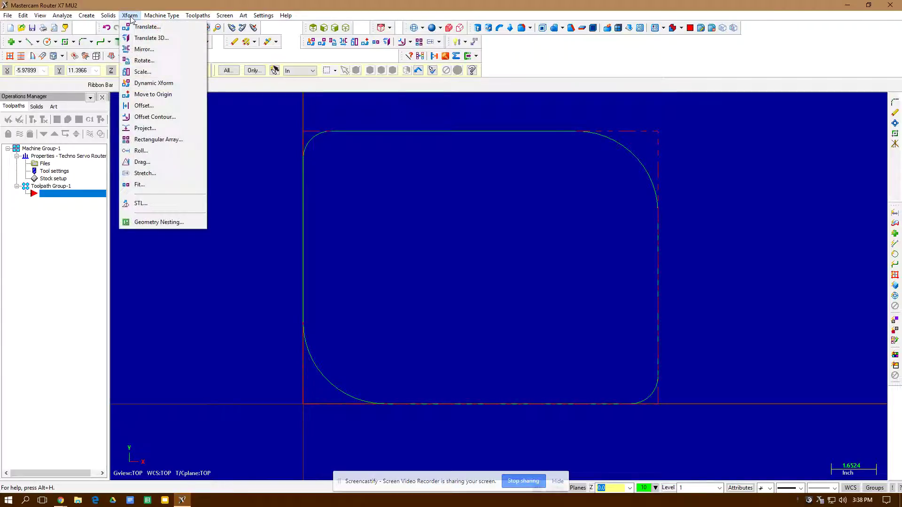
click(155, 116)
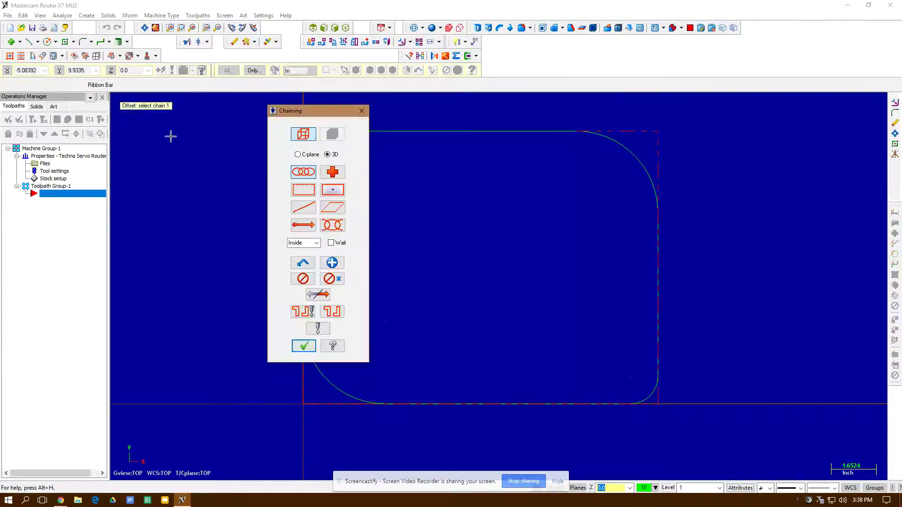
drag(316, 110, 226, 103)
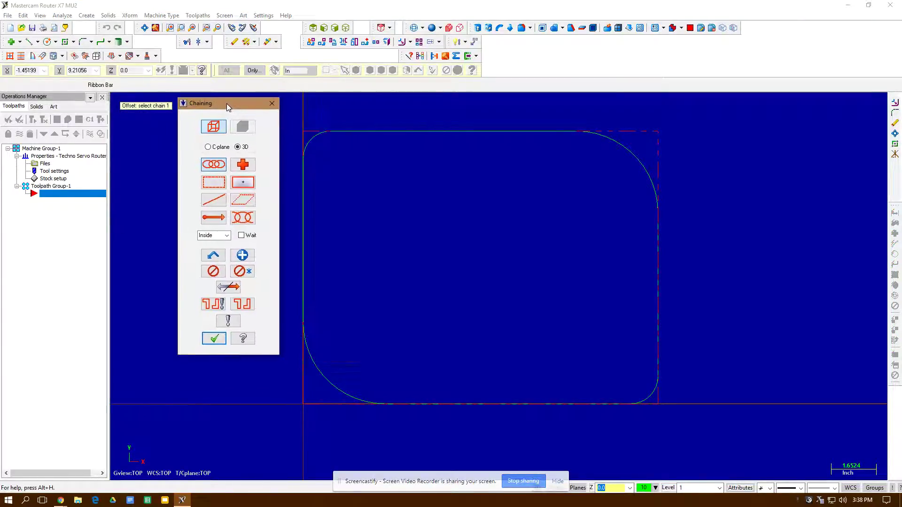
click(332, 147)
click(214, 338)
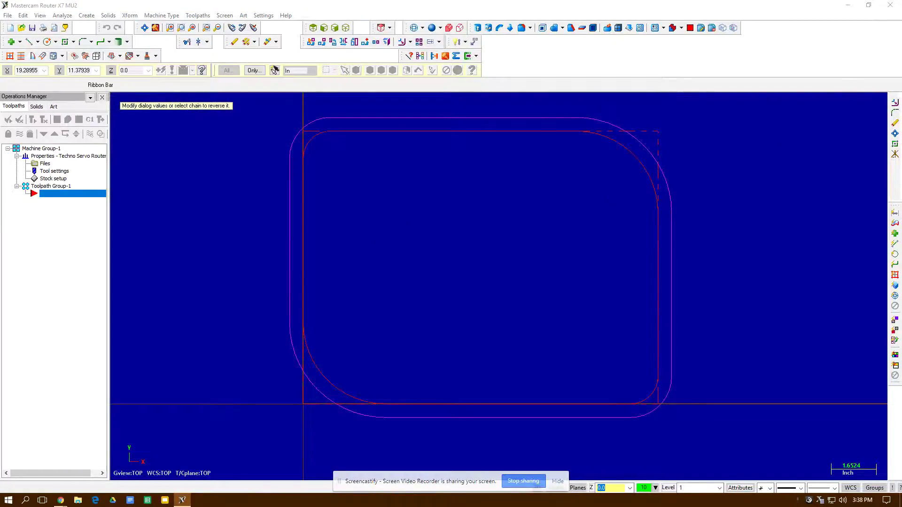
drag(687, 43, 737, 43)
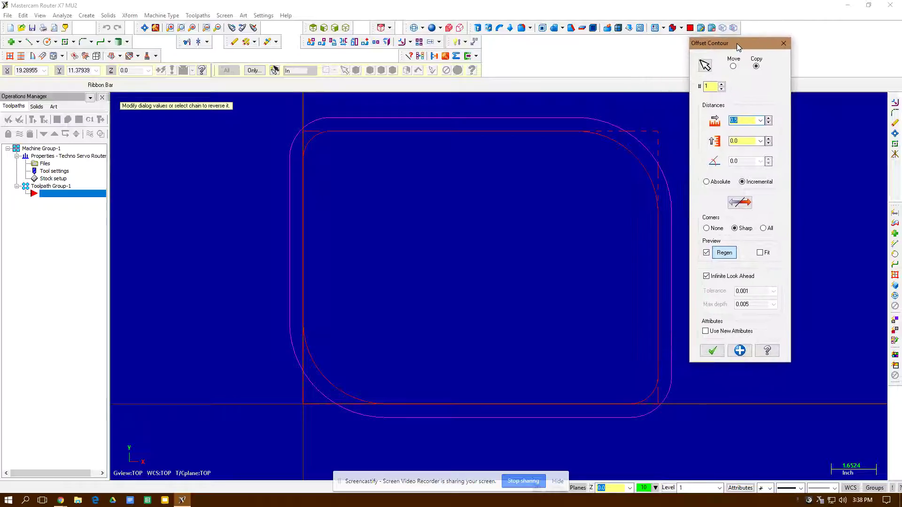
click(736, 205)
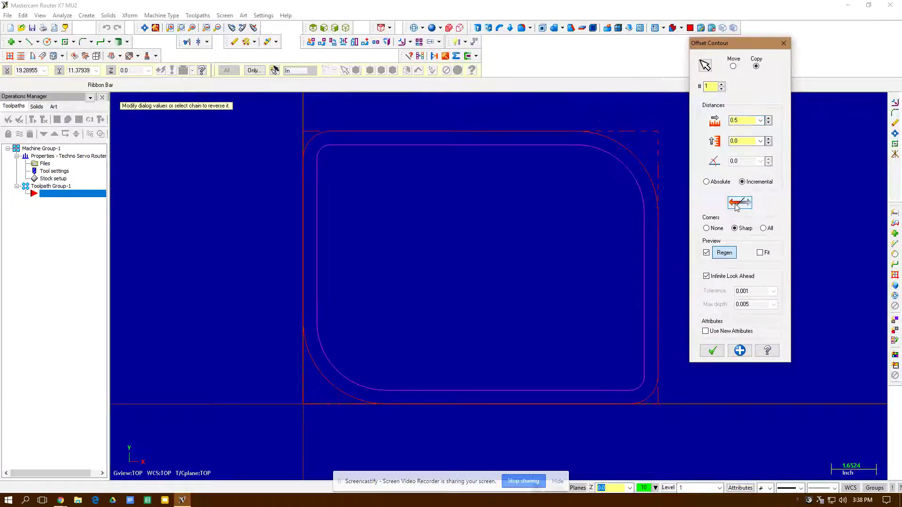
double_click(741, 120)
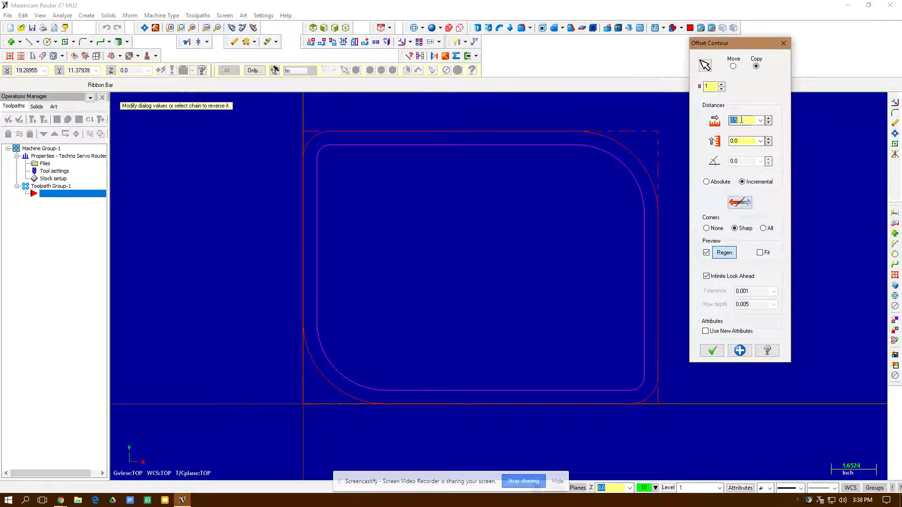
click(712, 348)
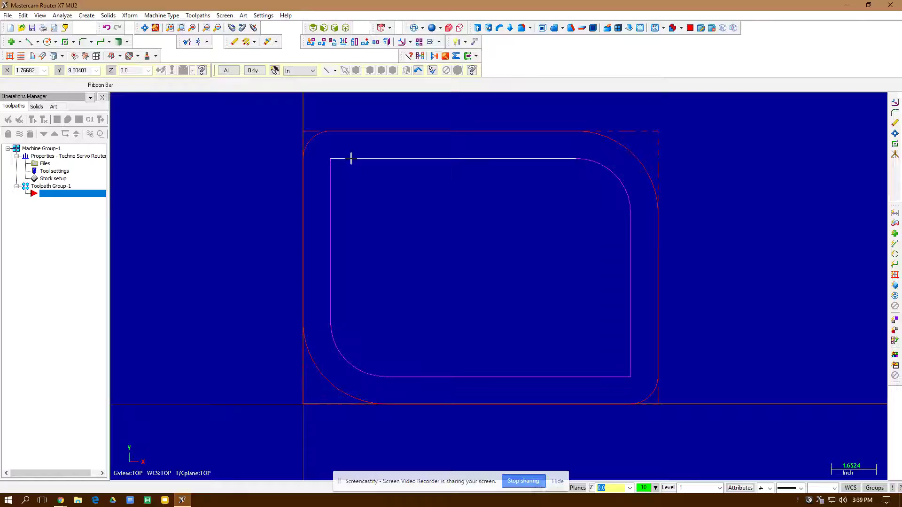
Step: Fillet the inner contour's top-left and bottom-right corners at radius 1.0, then clear colors
click(83, 42)
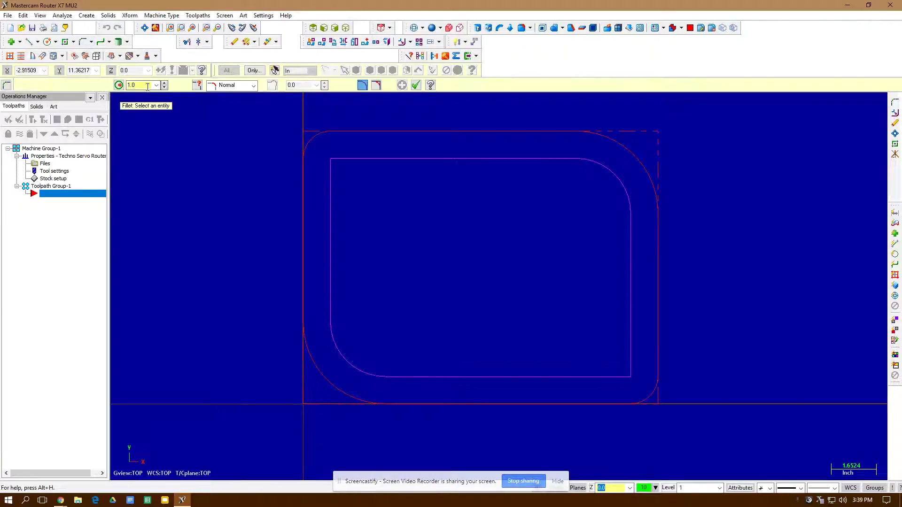
click(371, 159)
click(331, 195)
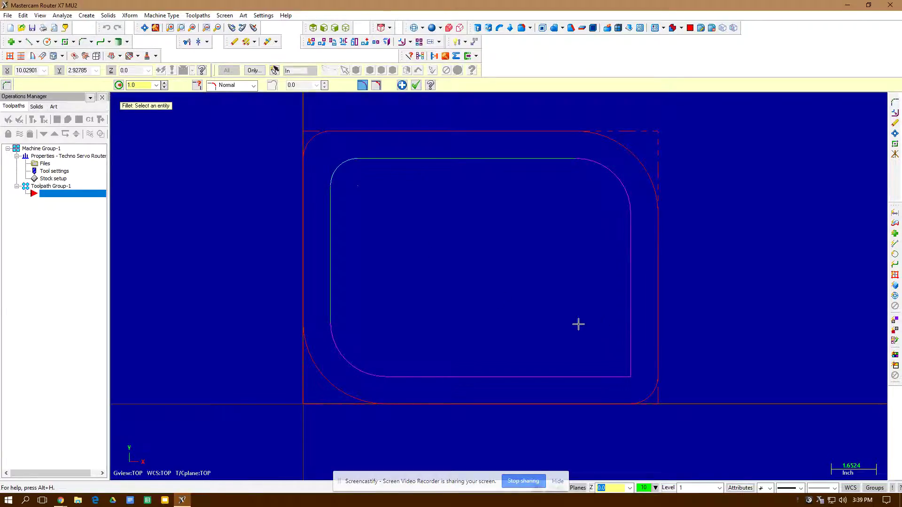
click(630, 319)
click(604, 376)
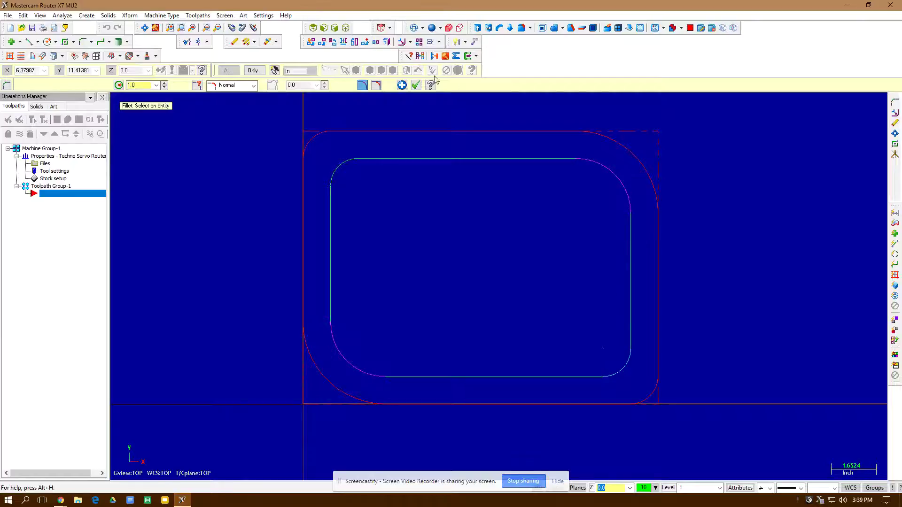
click(416, 85)
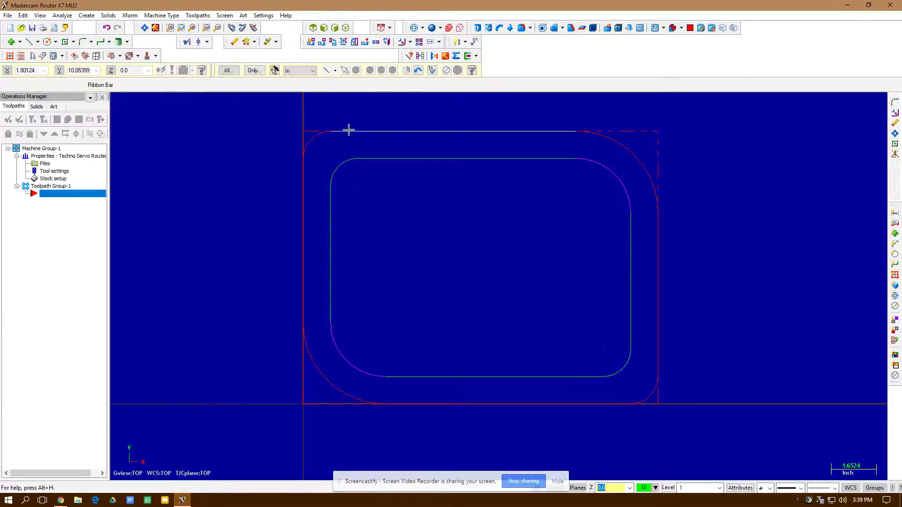
click(420, 56)
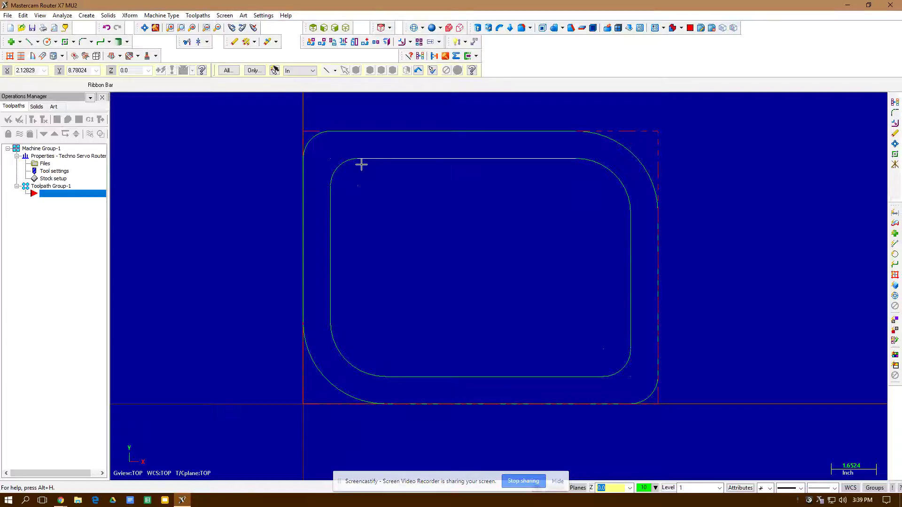
Step: Create a contour toolpath with the default NC name, chained to the inner outline
click(195, 15)
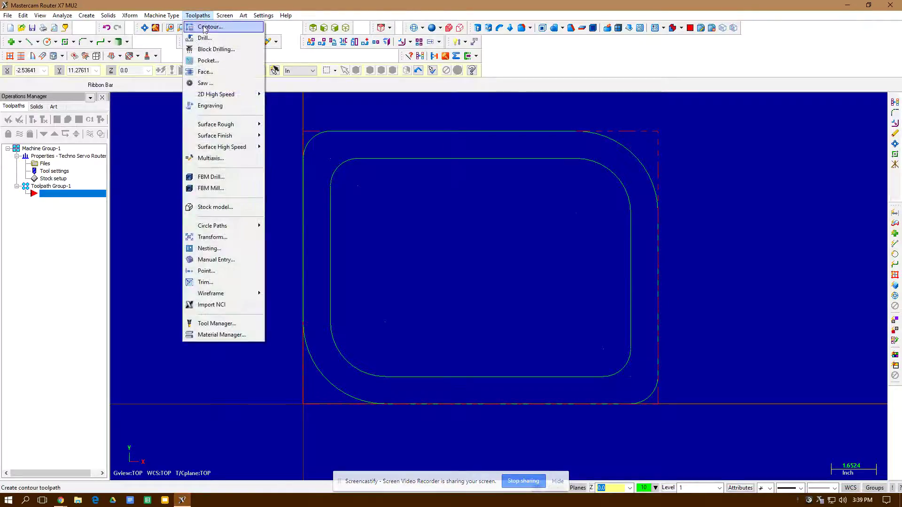
click(206, 26)
click(346, 203)
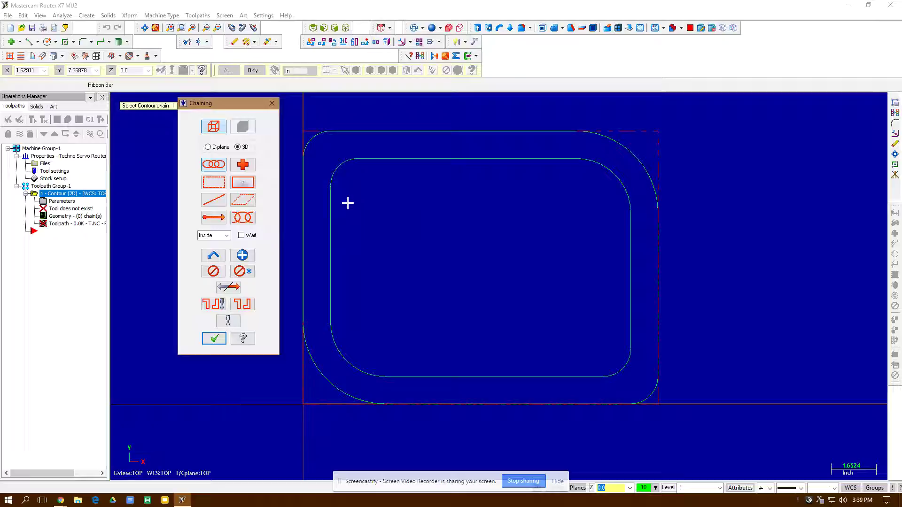
click(371, 162)
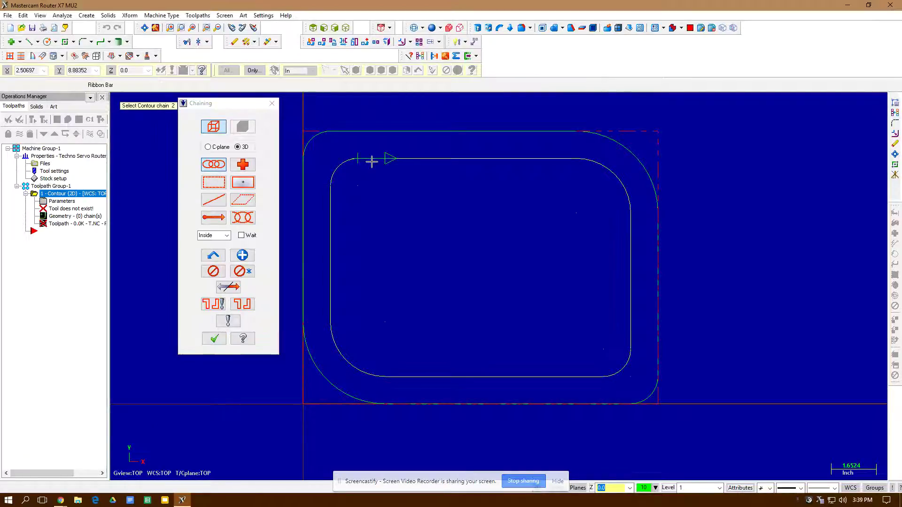
click(214, 338)
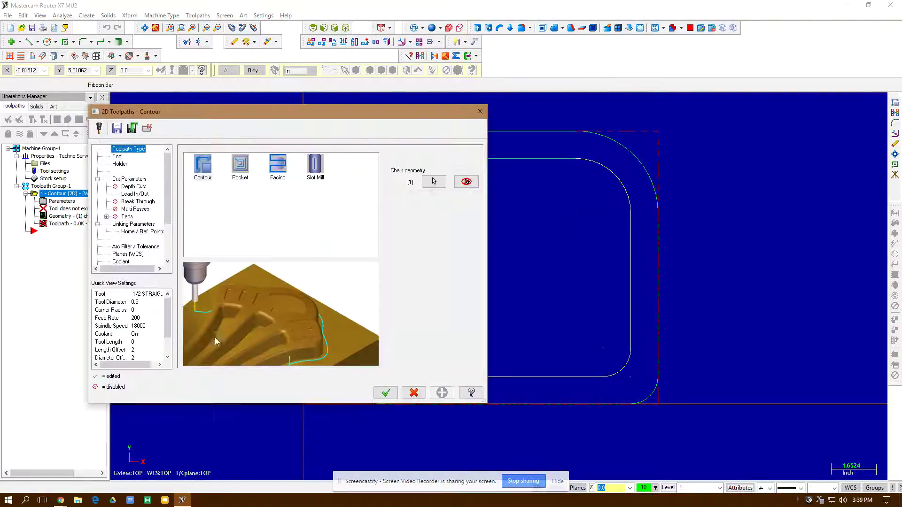
Step: Load the 1/4 BALL CUTTER from the library with feed rate 80 and plunge rate 40
click(118, 157)
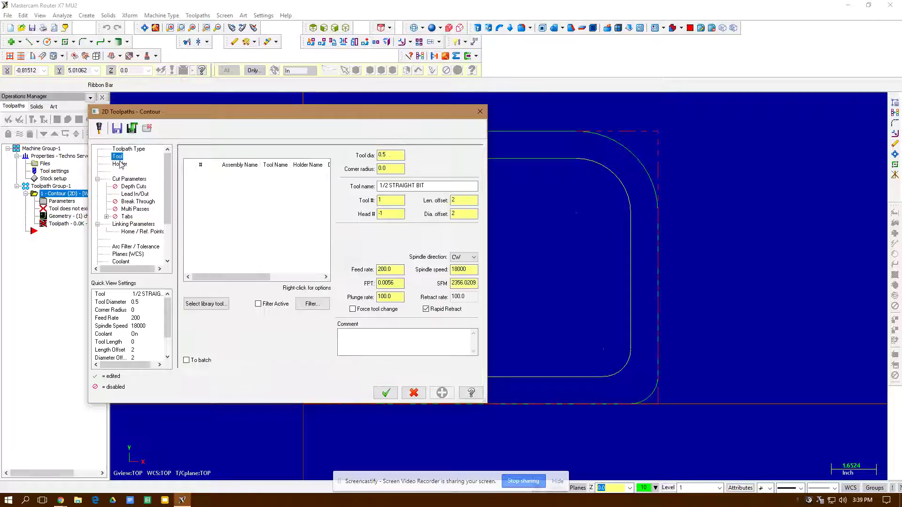
click(205, 305)
drag(890, 23, 524, 17)
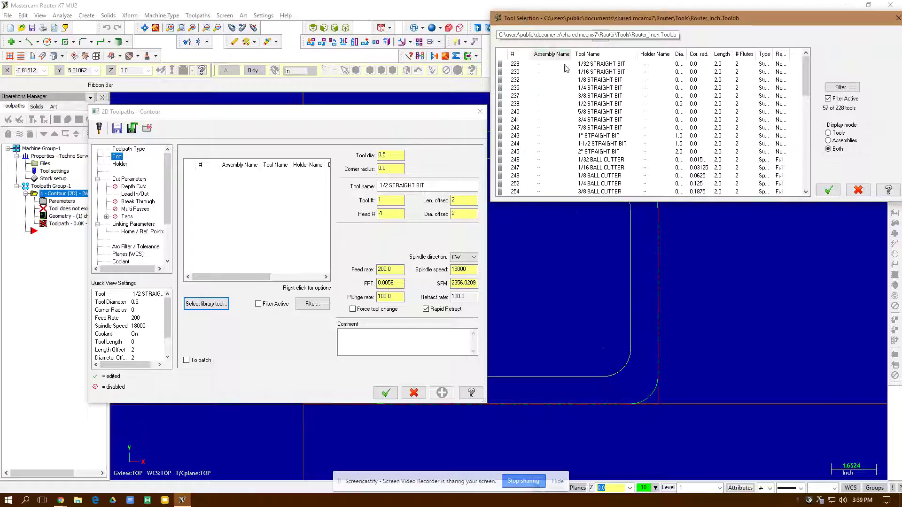
click(591, 184)
click(828, 190)
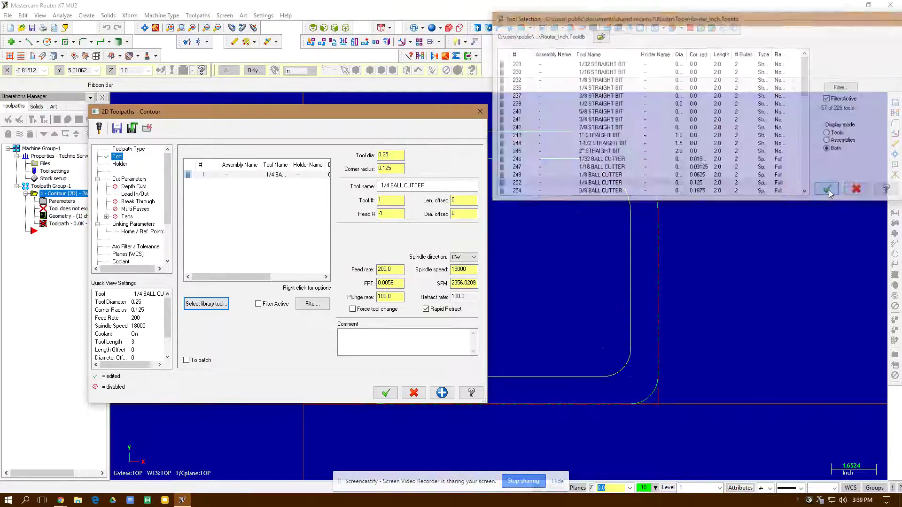
drag(398, 269, 373, 268)
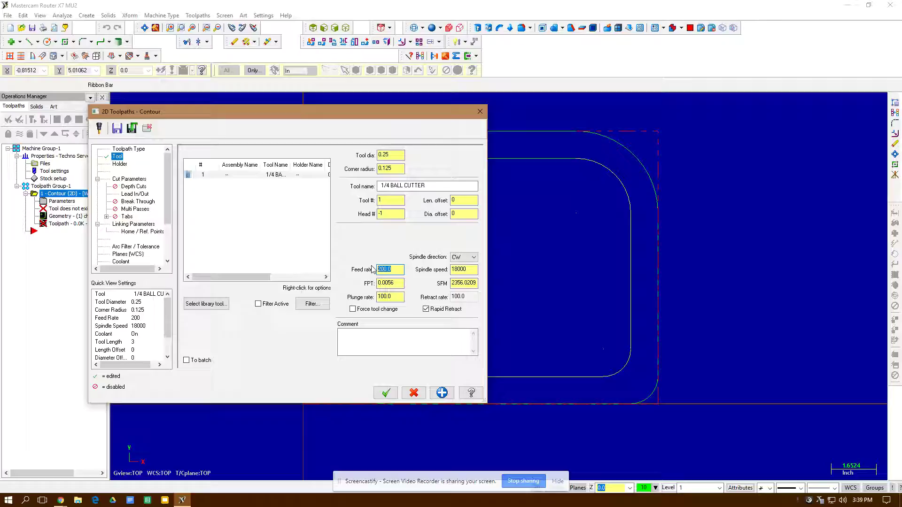
text(80)
drag(398, 296, 374, 296)
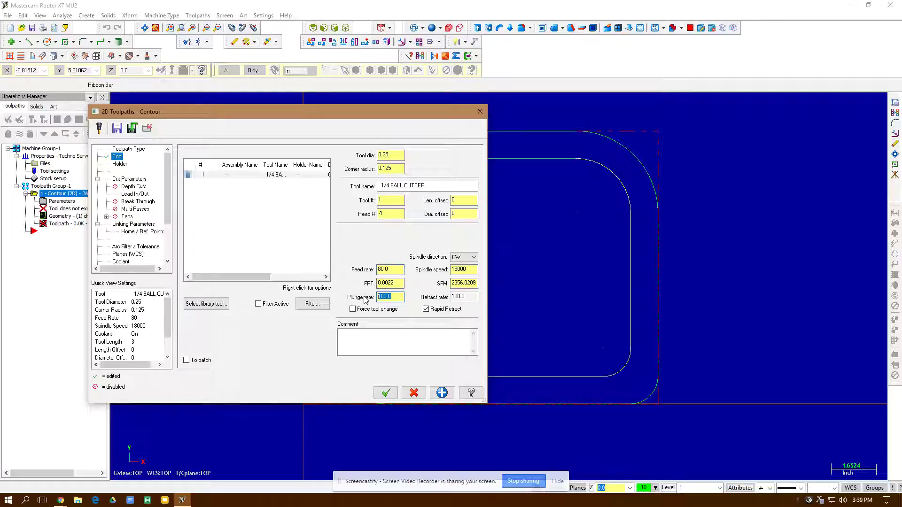
text(40)
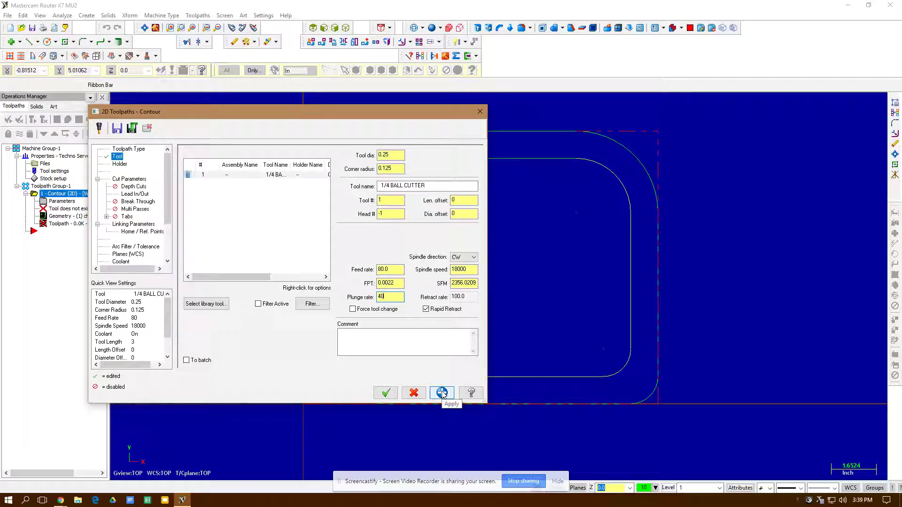
click(441, 393)
Step: Turn cutter compensation off and enable multiple depth cuts in the cut parameters
click(124, 165)
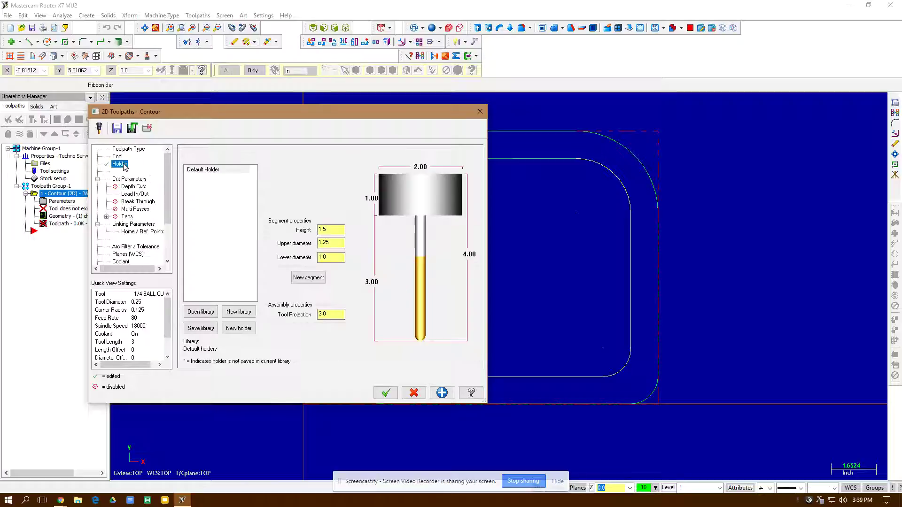
click(127, 179)
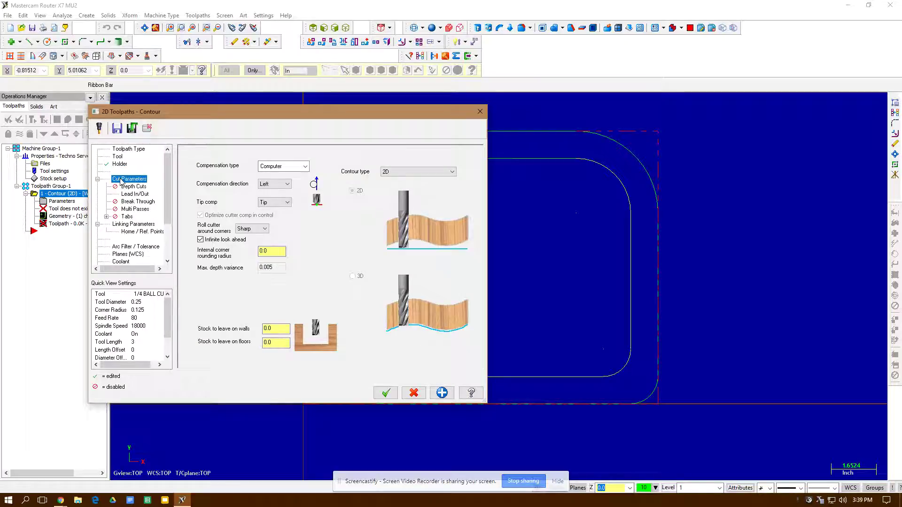
click(303, 167)
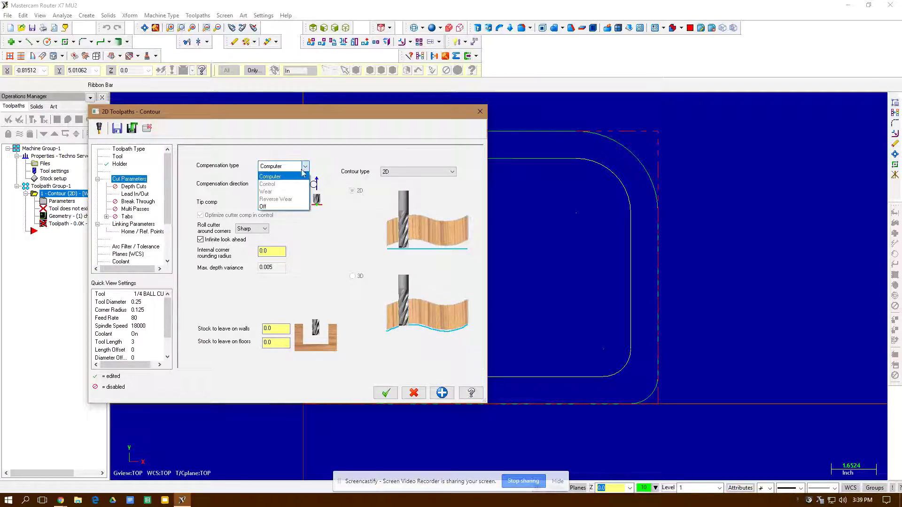
click(277, 208)
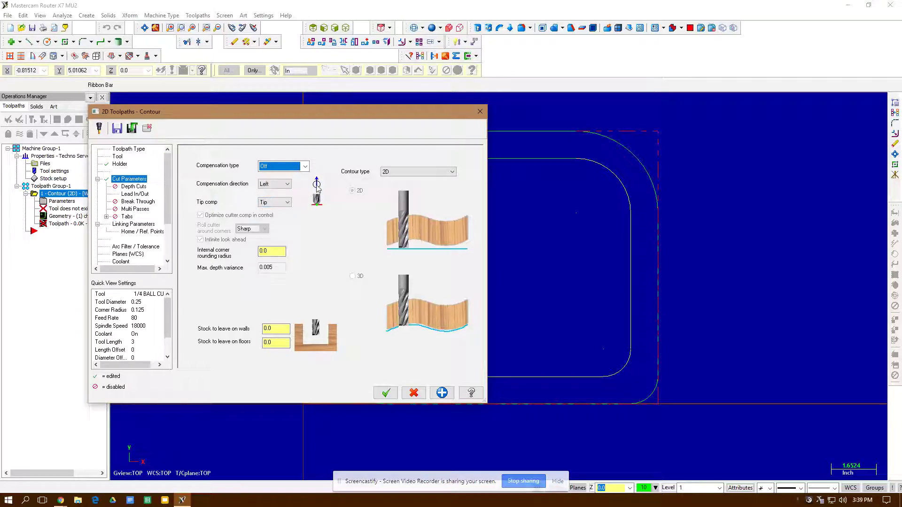
click(136, 187)
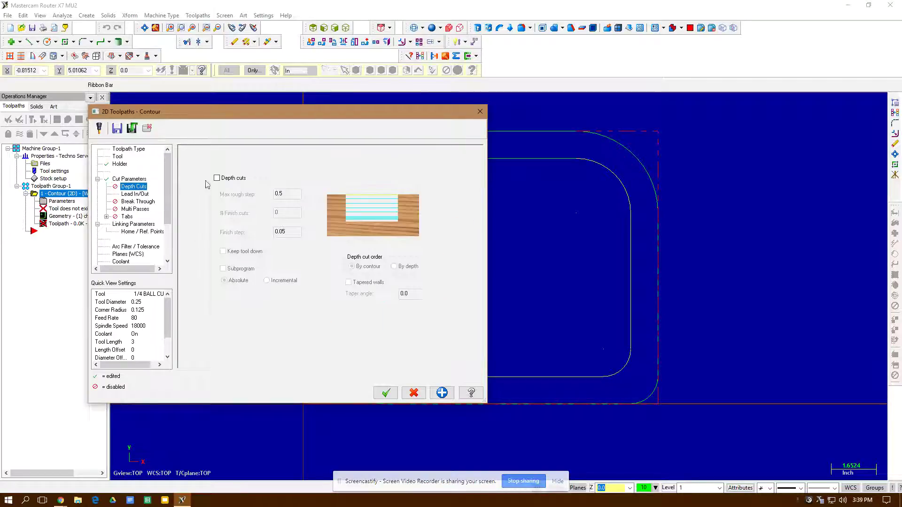
click(216, 178)
key(Tab)
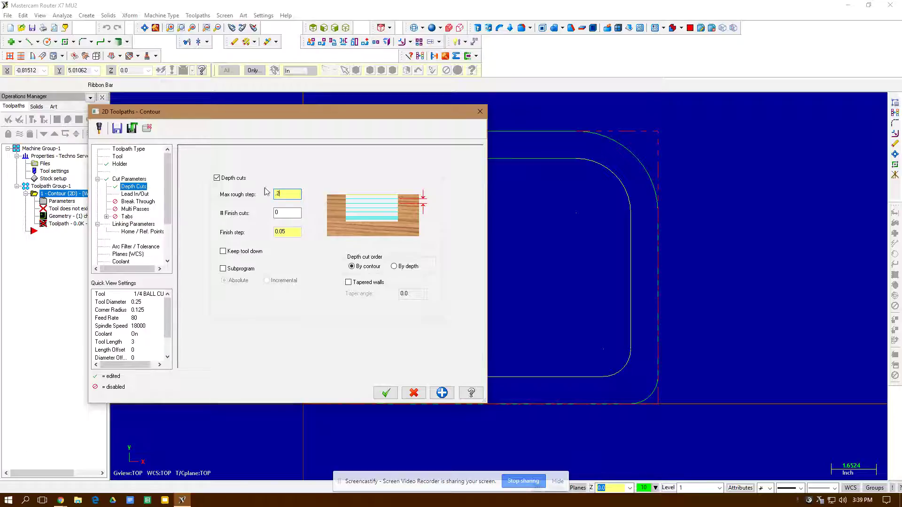
Step: Disable lead in/out, set the linking depth to -0.15, and accept the groove toolpath
click(135, 194)
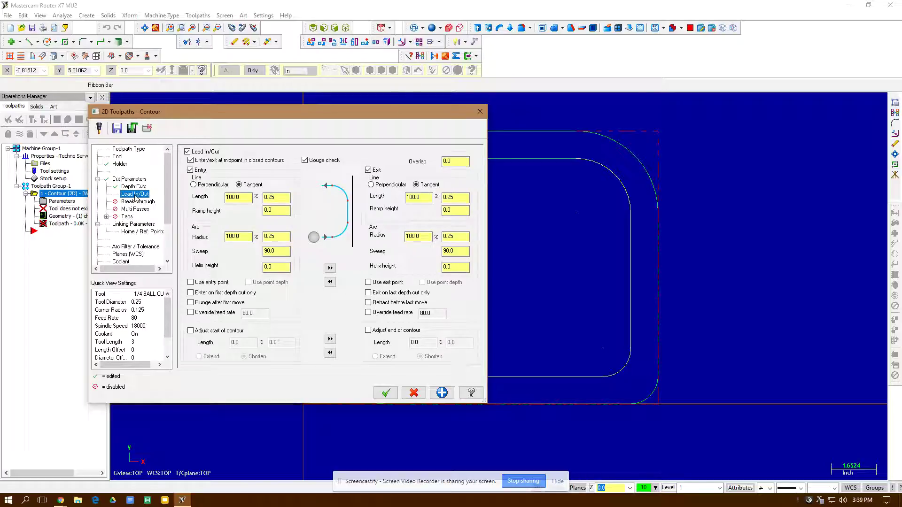
click(187, 152)
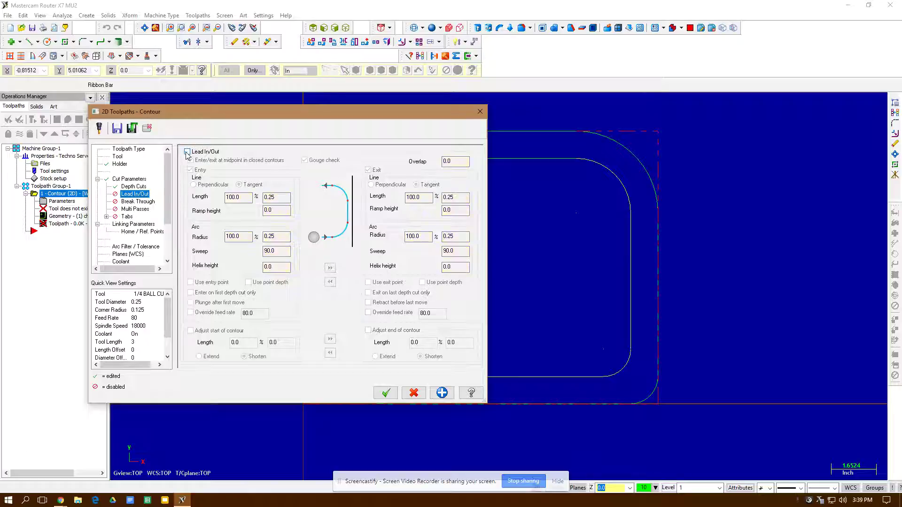
click(138, 201)
click(135, 209)
click(131, 216)
click(133, 224)
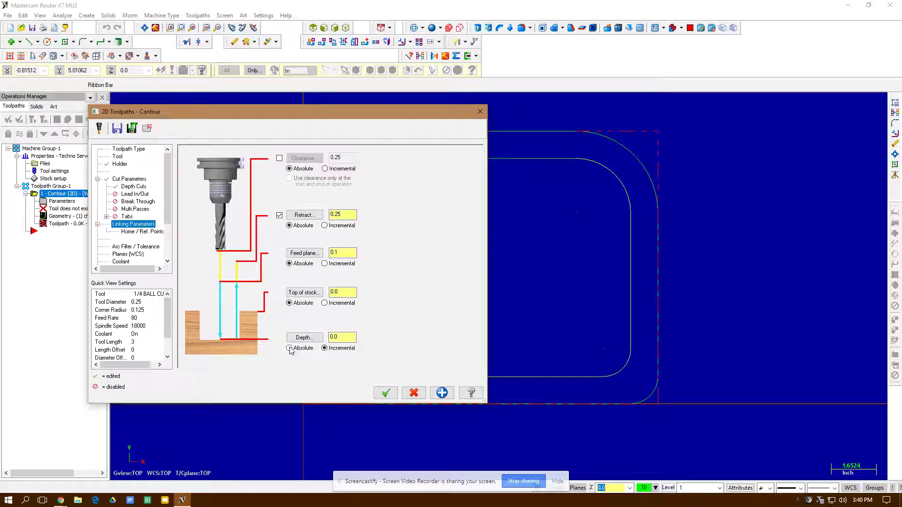
double_click(339, 337)
text(-.15)
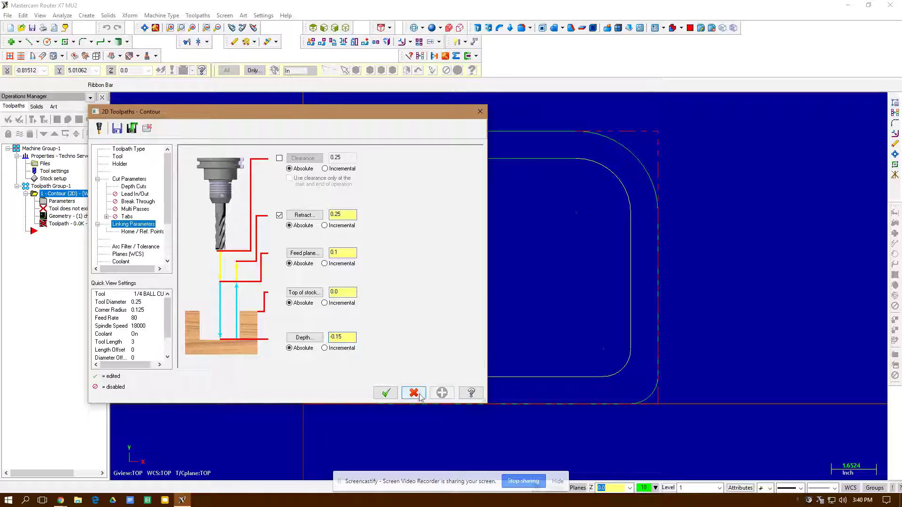
click(387, 392)
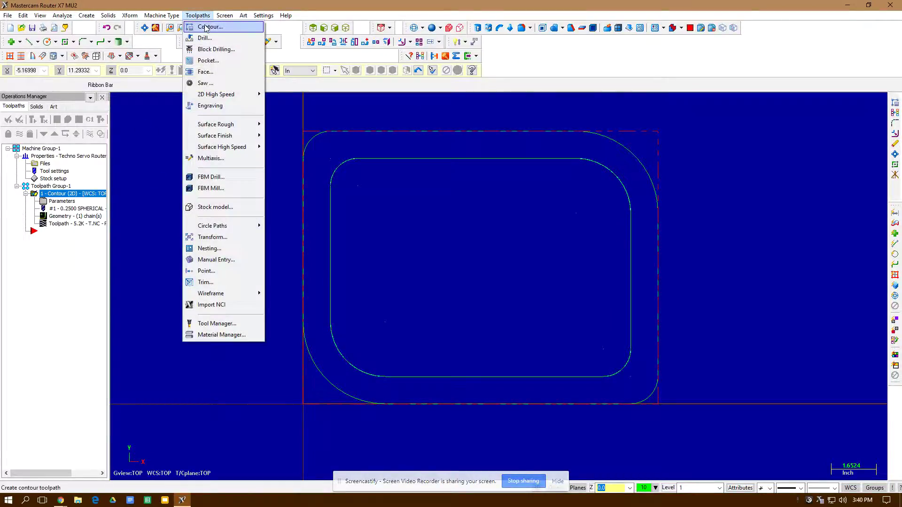
Step: Start another contour toolpath chained to the outer rounded rectangle
click(207, 27)
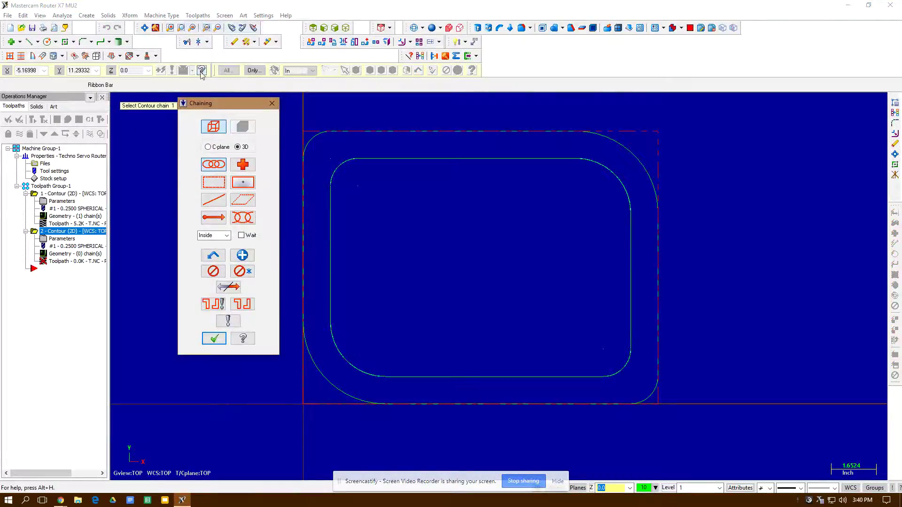
click(347, 130)
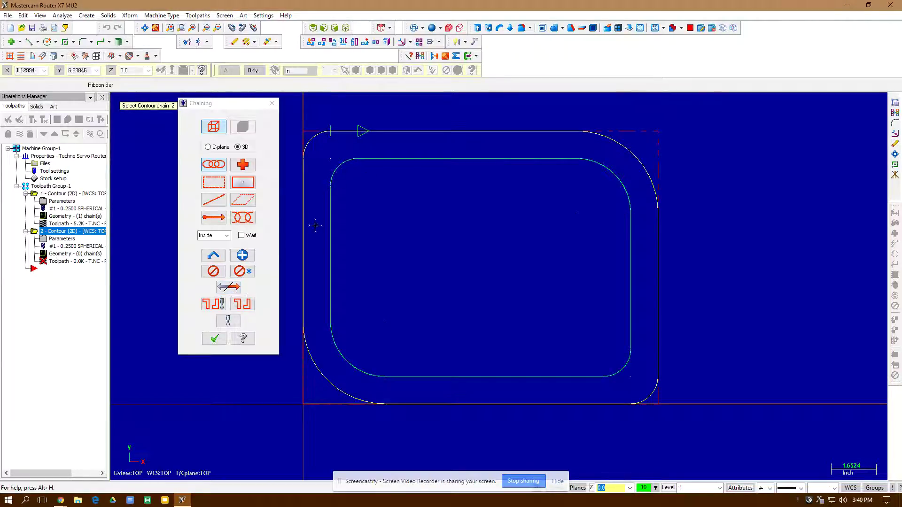
Step: Accept the chained outer outline and set the contour's compensation type to Computer
click(214, 338)
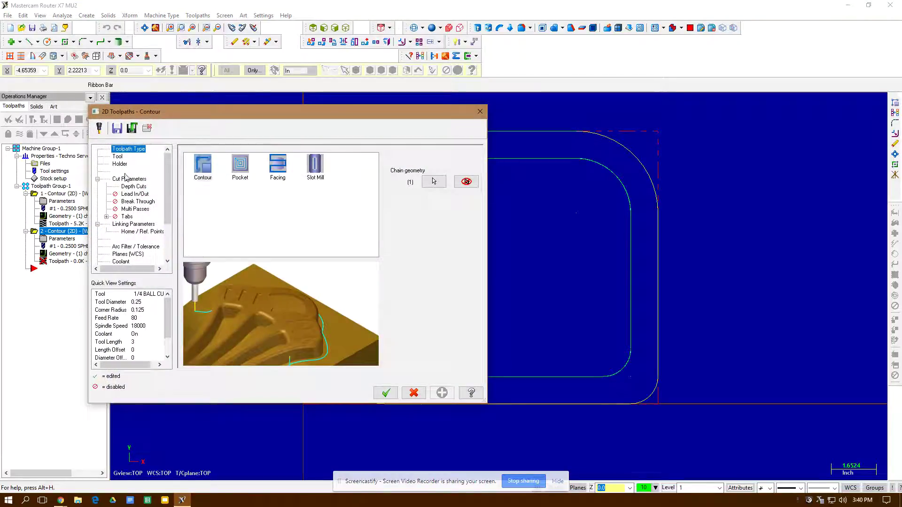
click(117, 157)
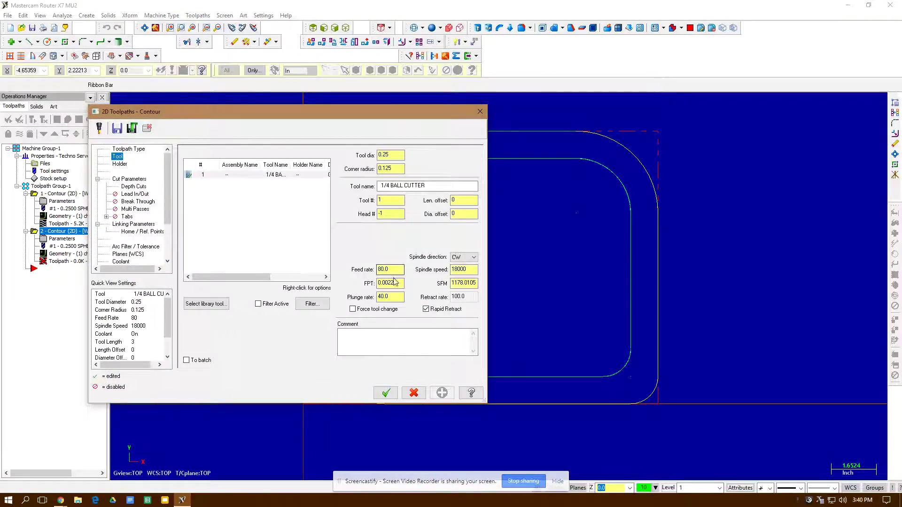
click(120, 164)
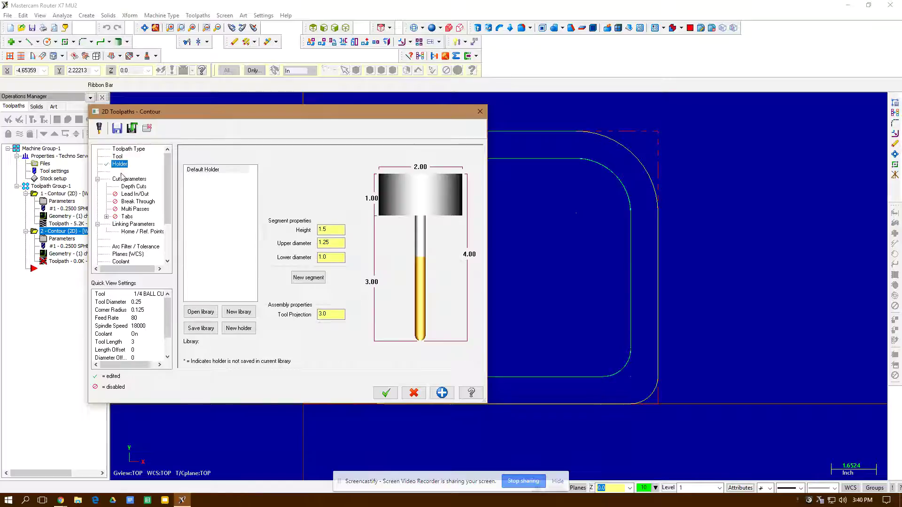
click(128, 180)
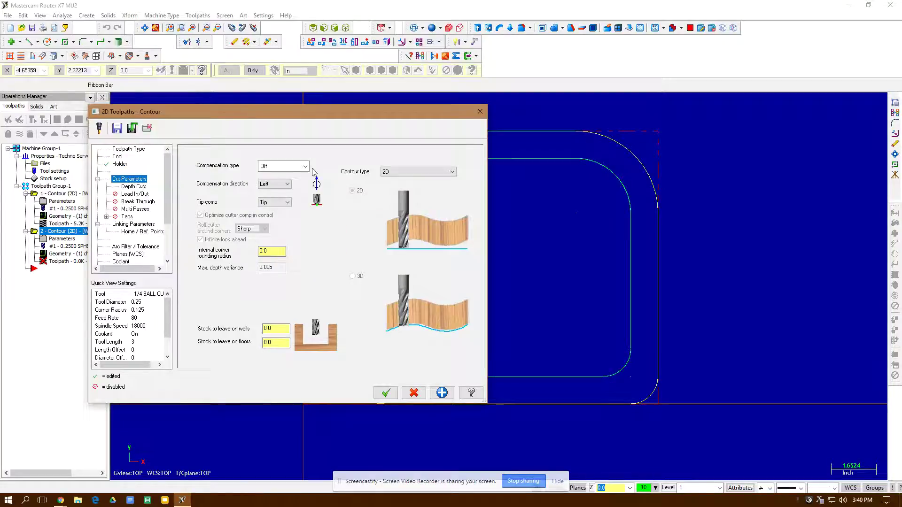
click(305, 166)
click(292, 179)
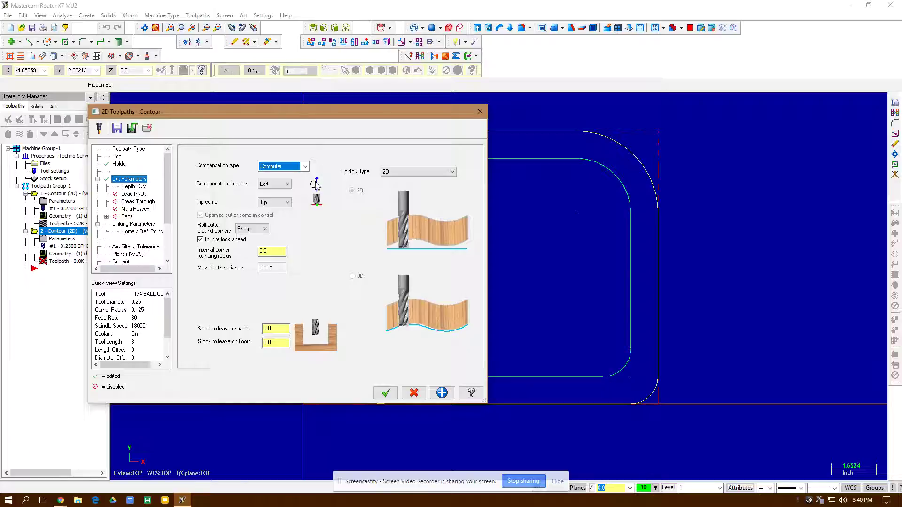
Step: Enable holding tabs on the outer contour with automatic placement
click(141, 187)
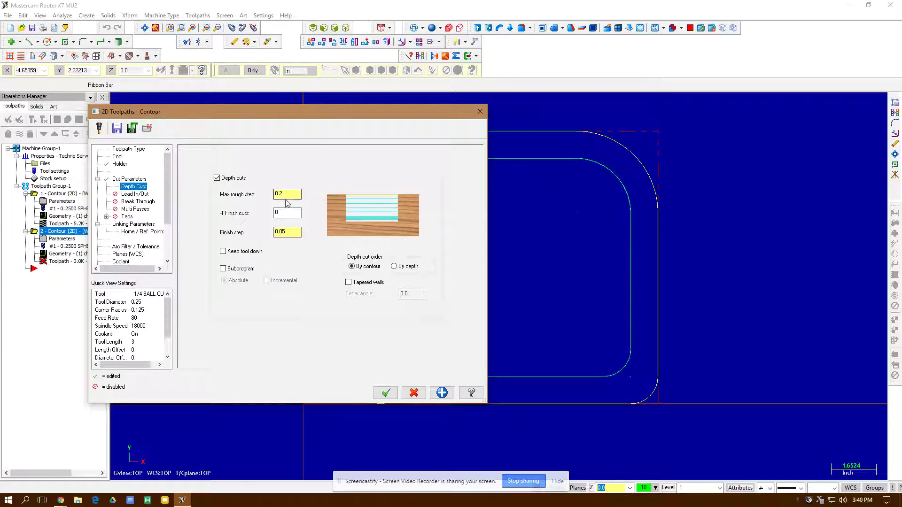
click(138, 195)
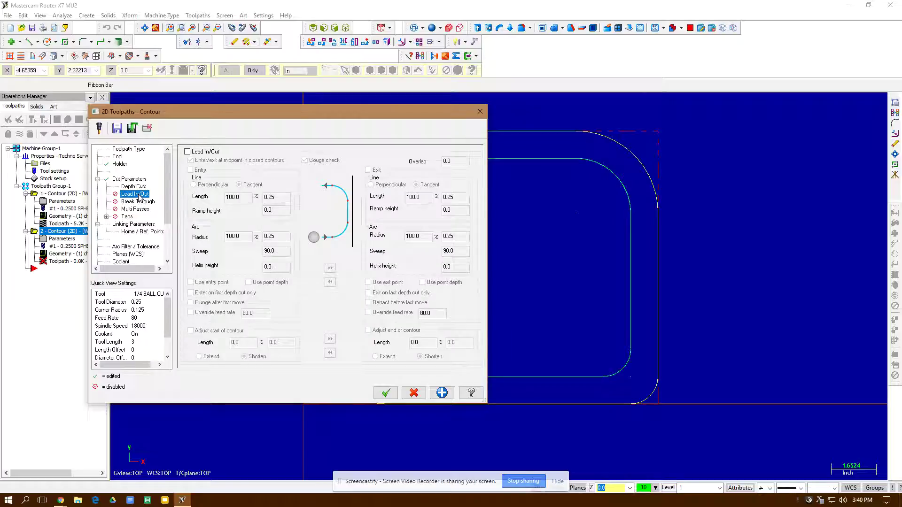
click(134, 202)
click(136, 209)
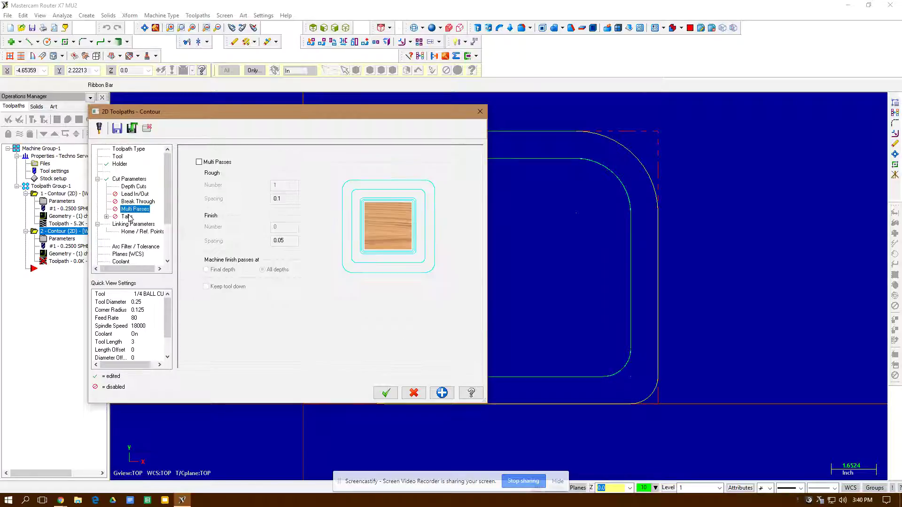
click(134, 216)
click(191, 154)
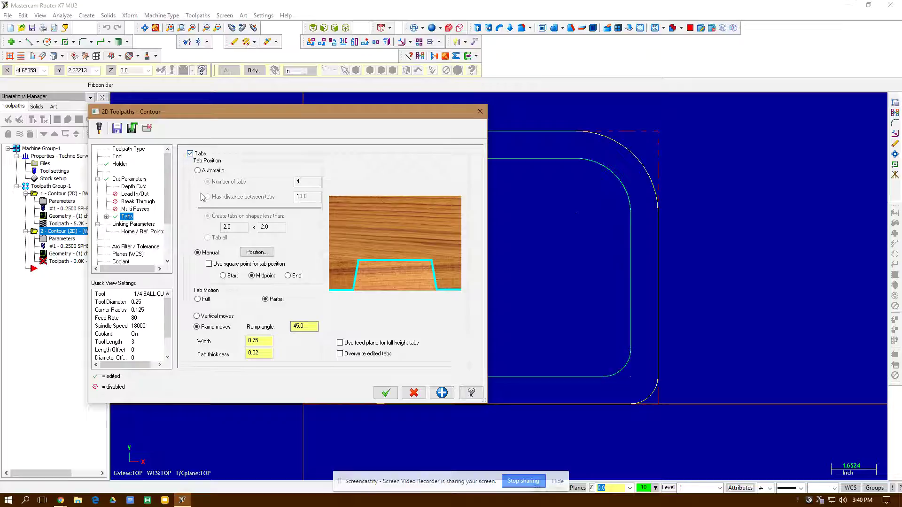
click(197, 170)
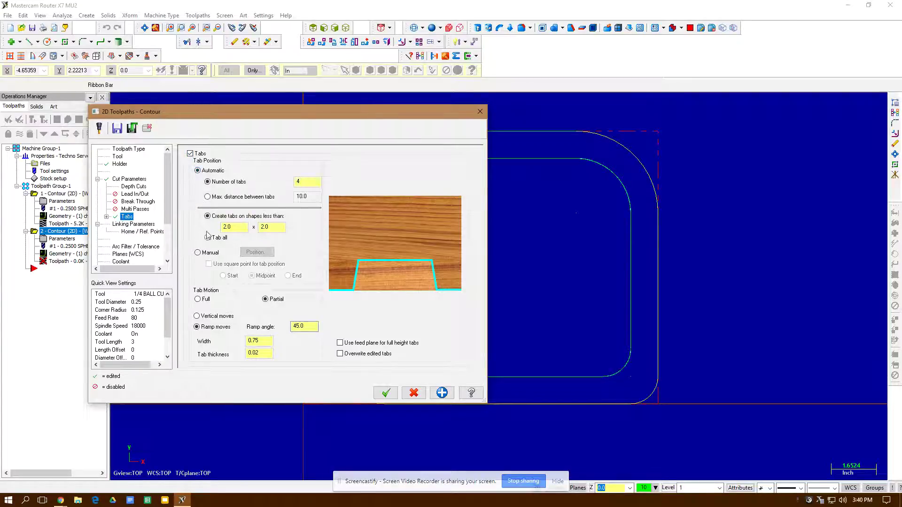
Step: Set the outer contour's cutting depth to -0.75 in Linking Parameters
click(127, 224)
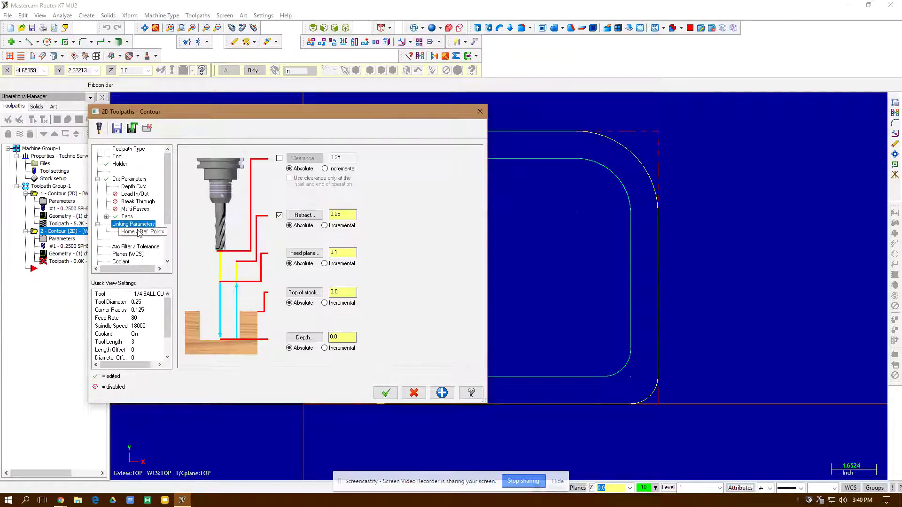
double_click(334, 337)
text(-0)
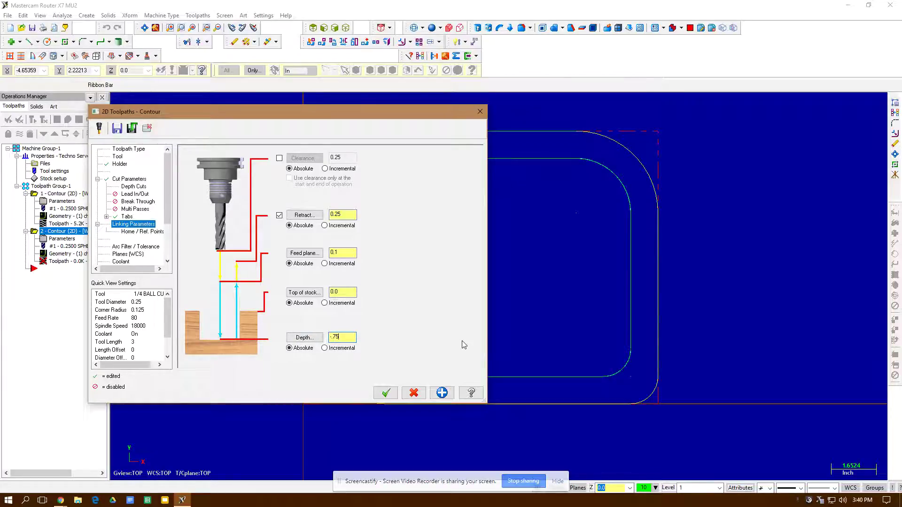
text(.75)
key(Tab)
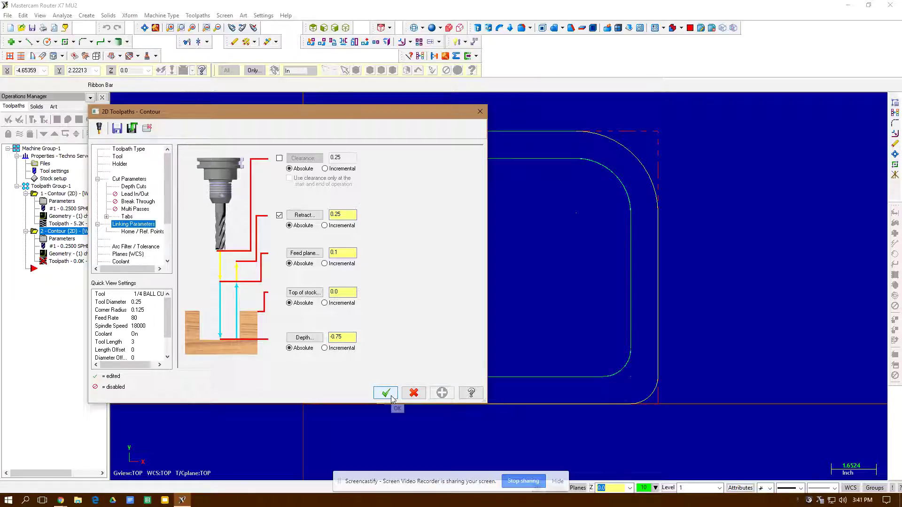
Step: Accept the outer contour, play both contour cuts in the simulator in isometric view, then close it
click(385, 393)
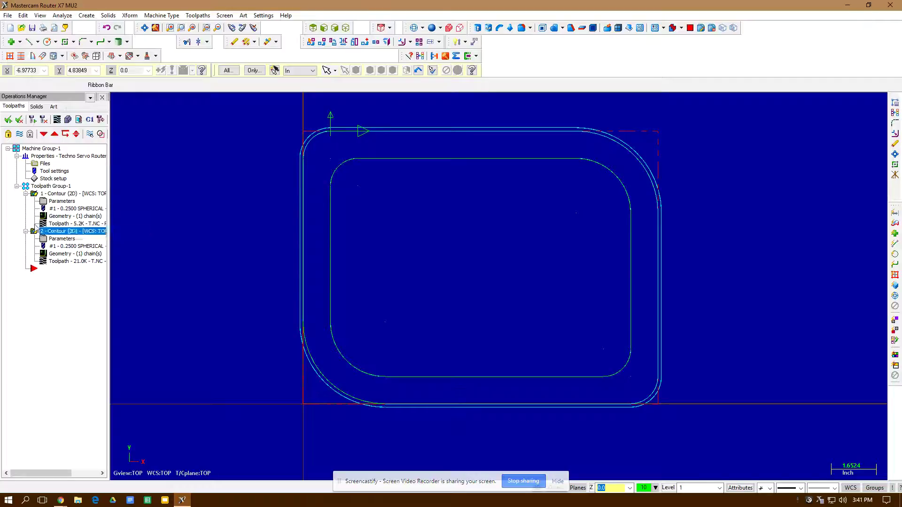
click(68, 119)
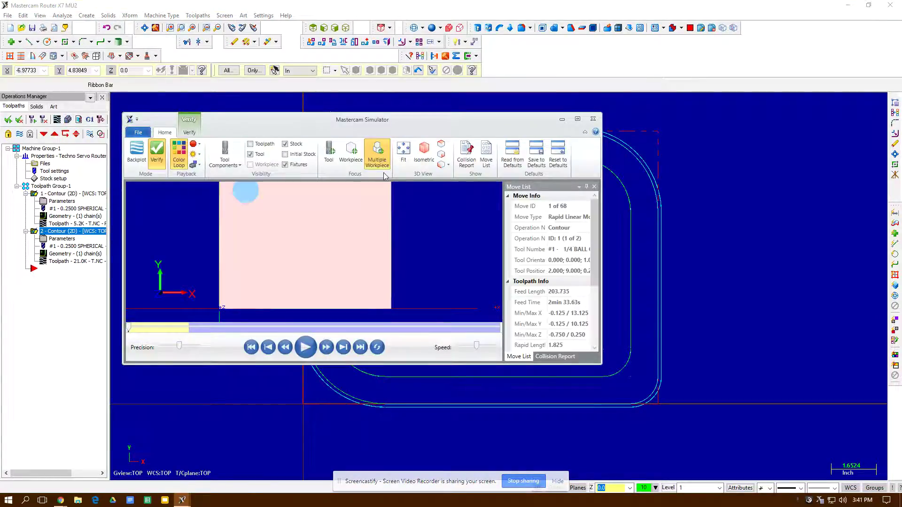
click(424, 151)
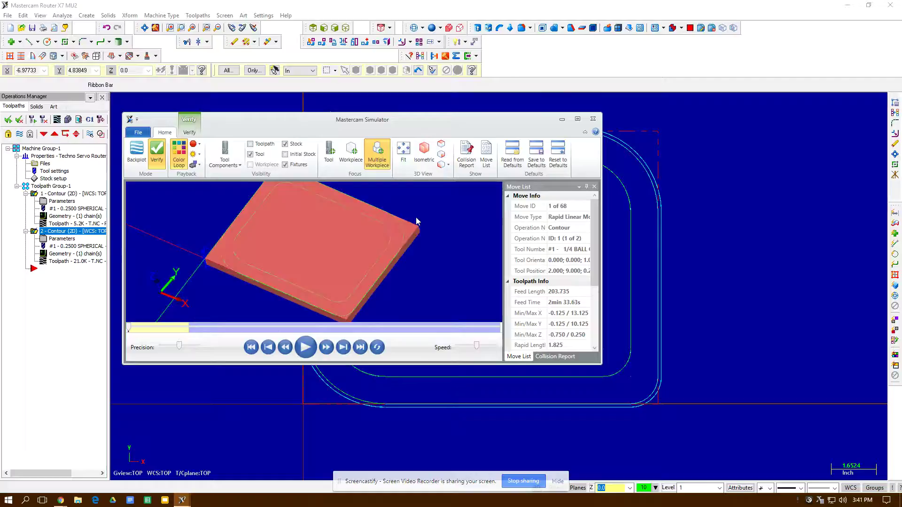
click(305, 348)
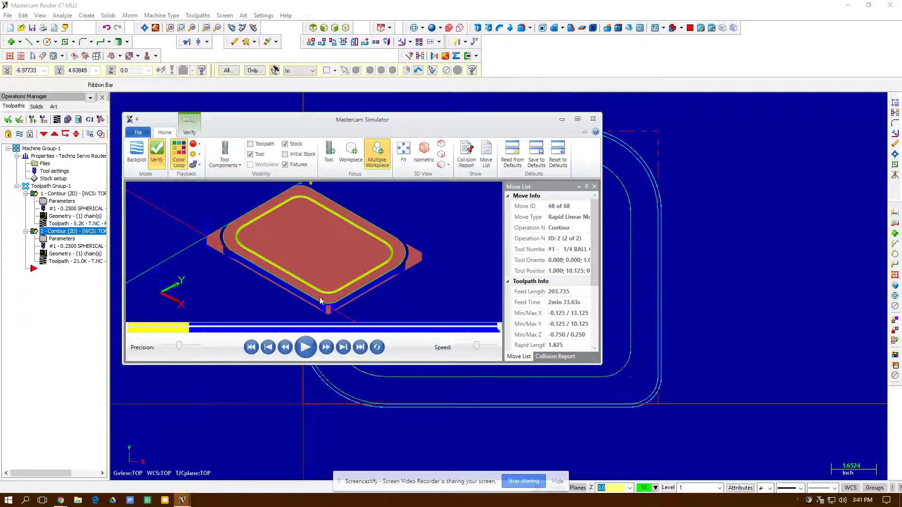
click(592, 119)
click(8, 16)
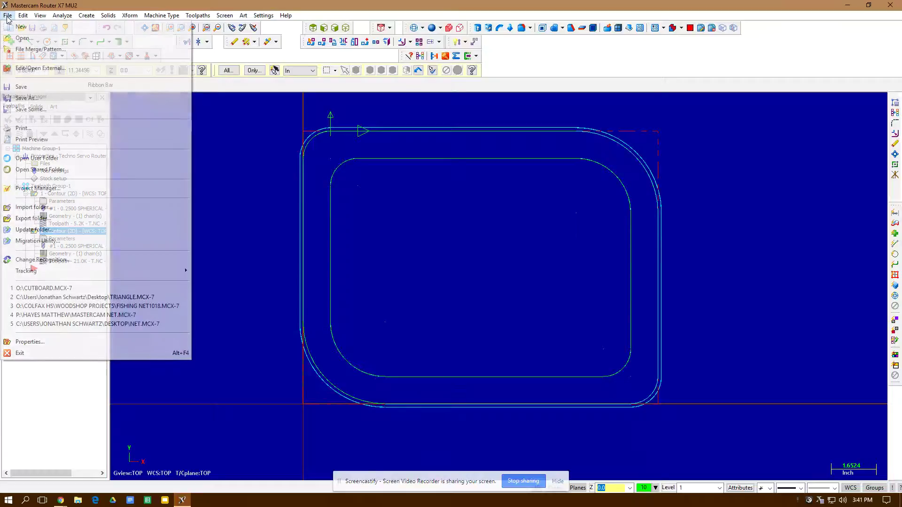
click(26, 98)
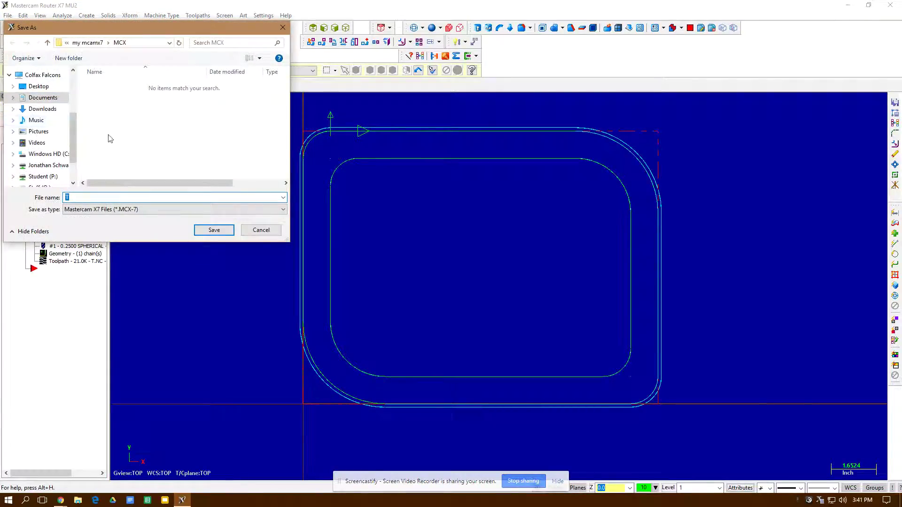
click(260, 230)
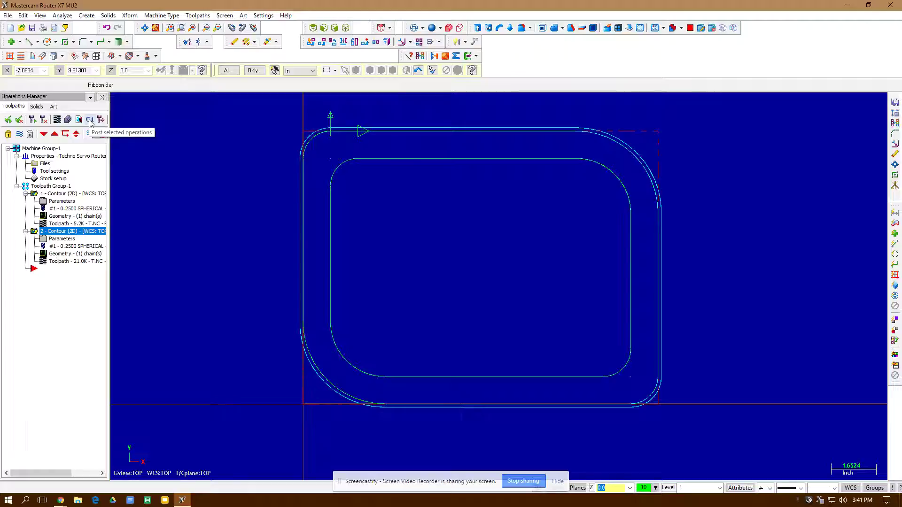
Step: Post the selected operations and save the NC file T.NC to the Desktop
click(89, 120)
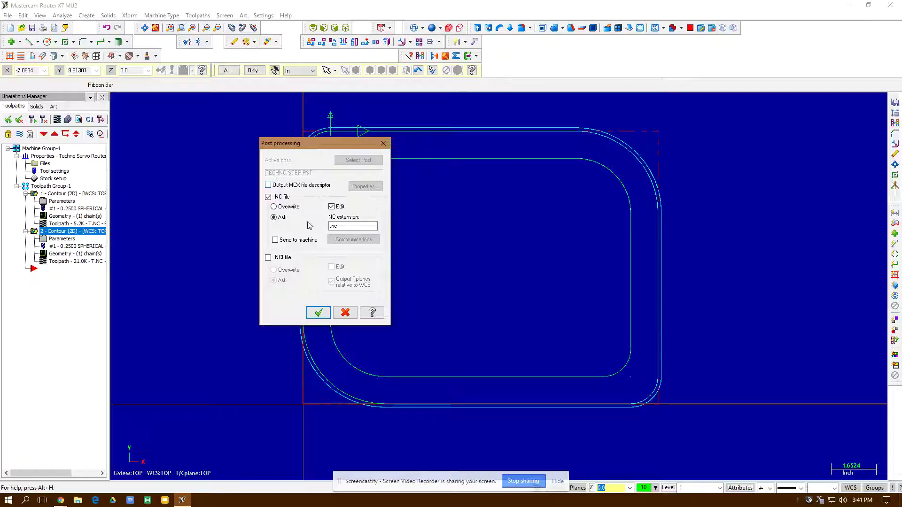
click(317, 313)
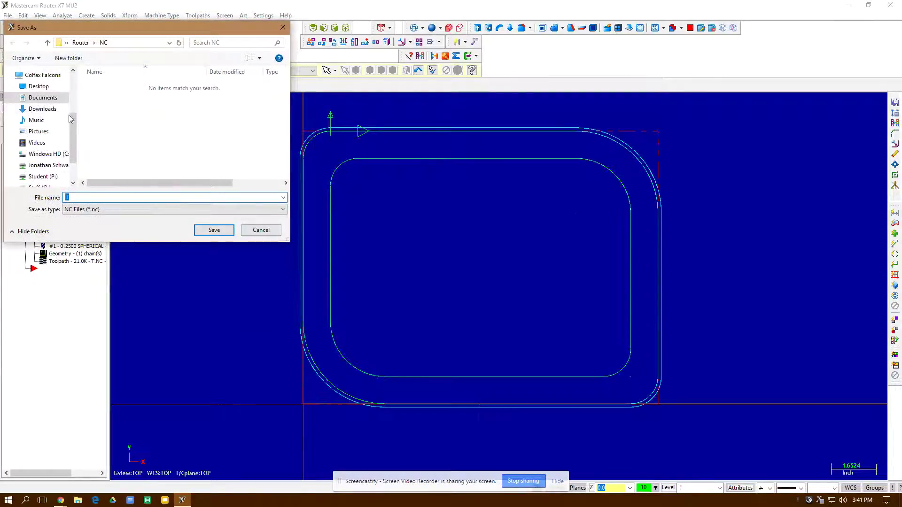
click(39, 87)
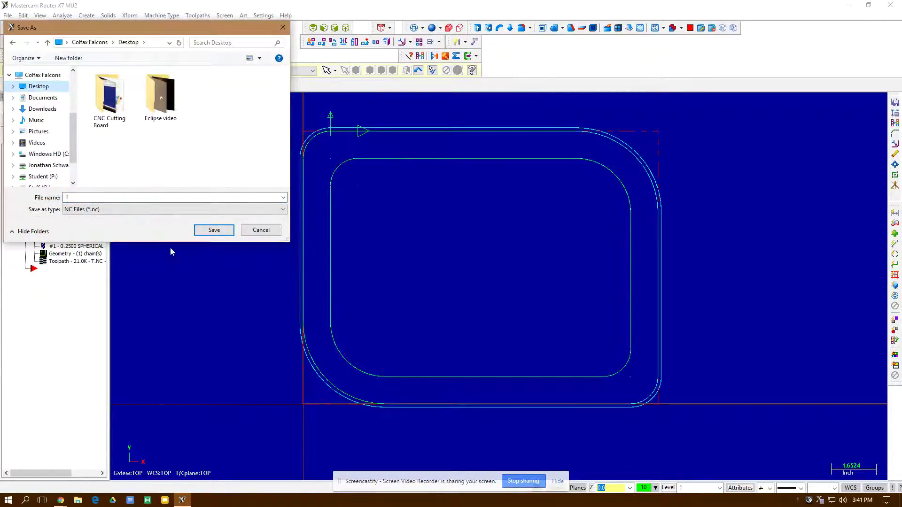
click(210, 230)
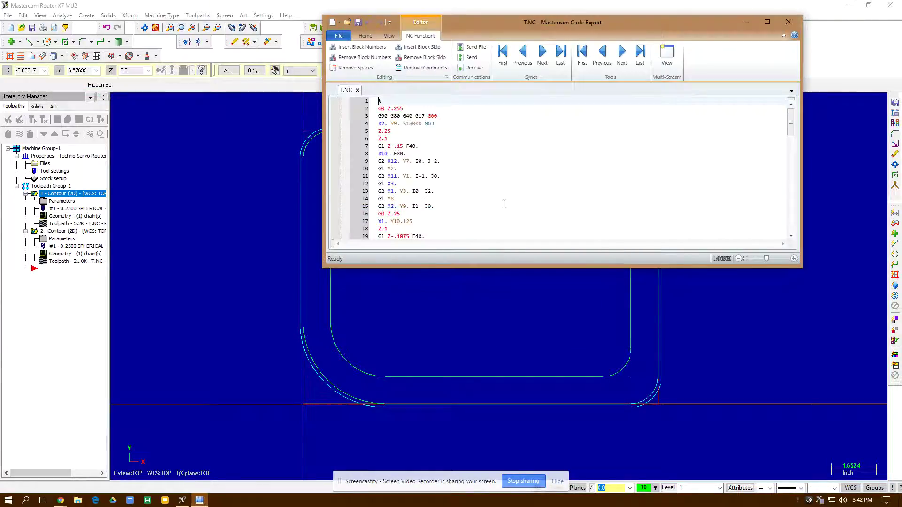
Step: Scroll through the 76-line T.NC program and close Code Expert
drag(790, 131, 782, 35)
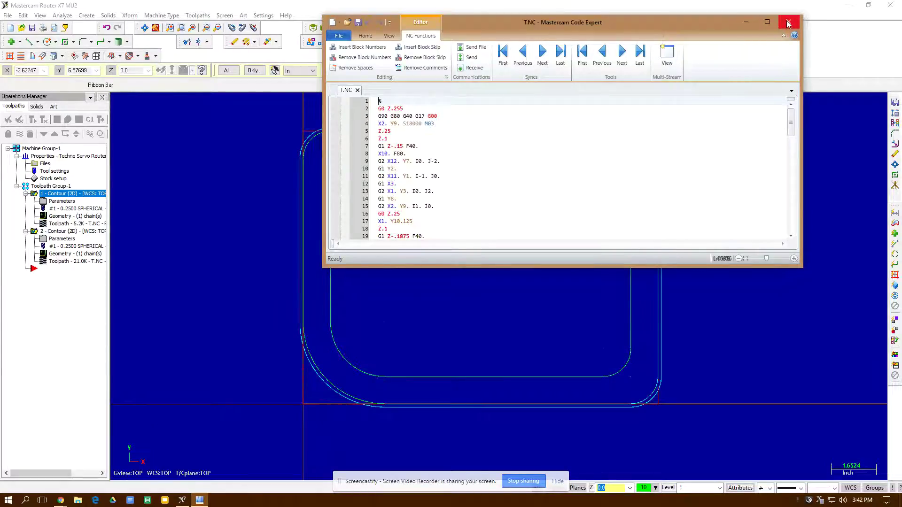
click(789, 22)
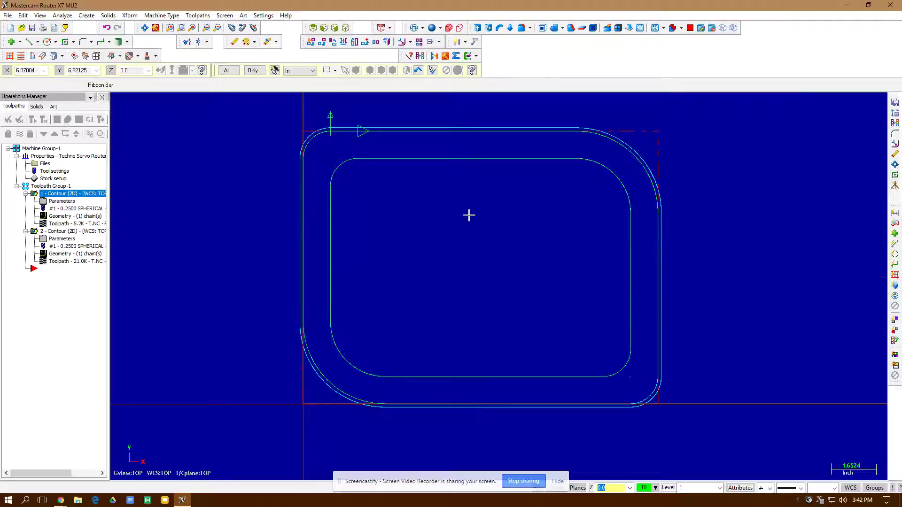